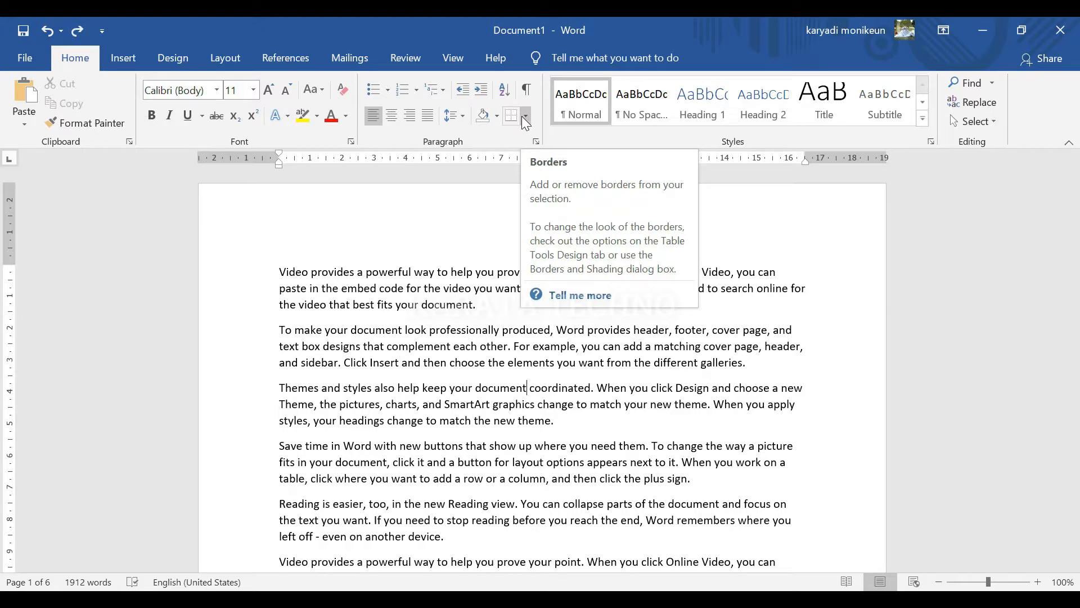
click(525, 117)
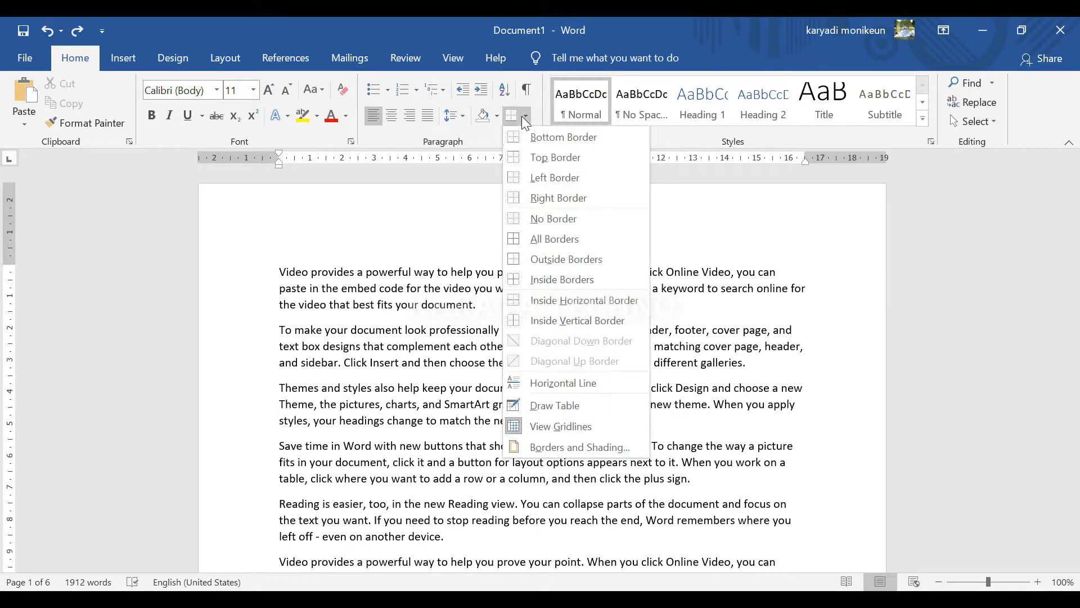
click(561, 446)
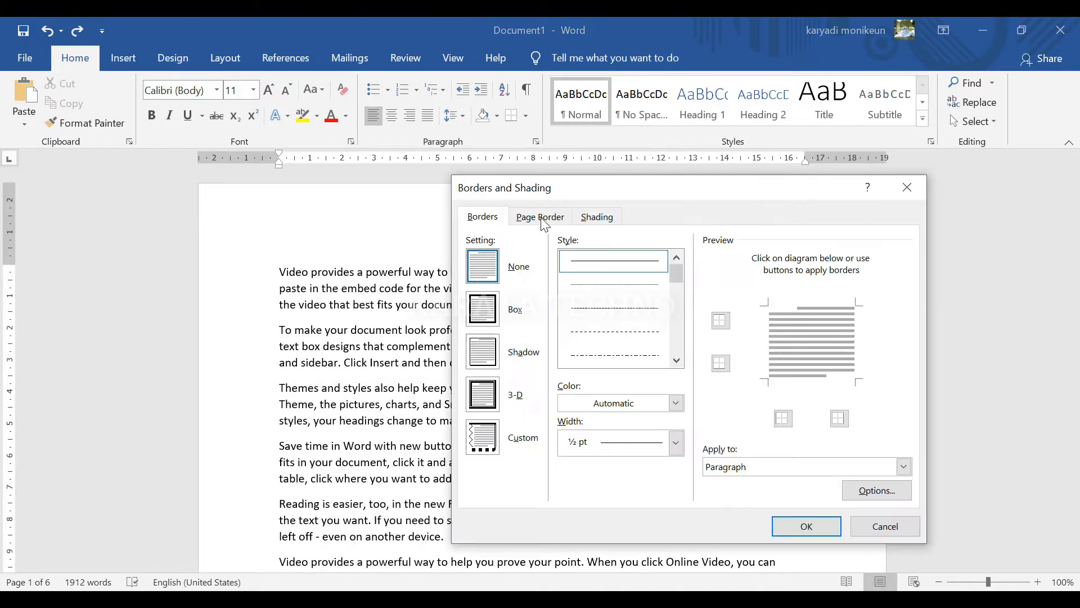
click(897, 192)
Open the page border settings, try the None, Shadow and 3-D settings, and choose the Box setting
click(525, 116)
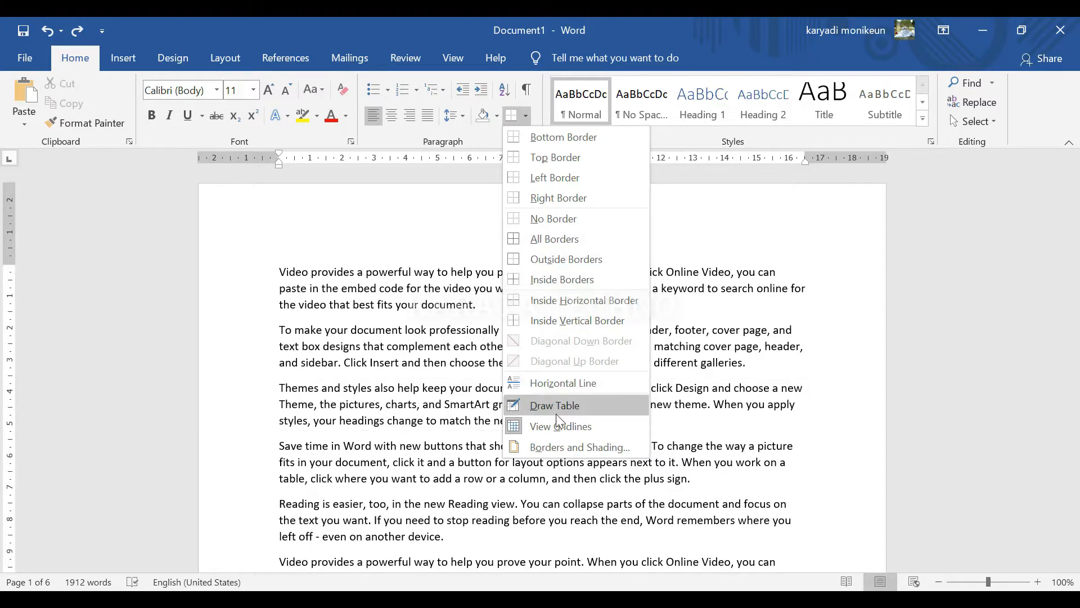
click(590, 448)
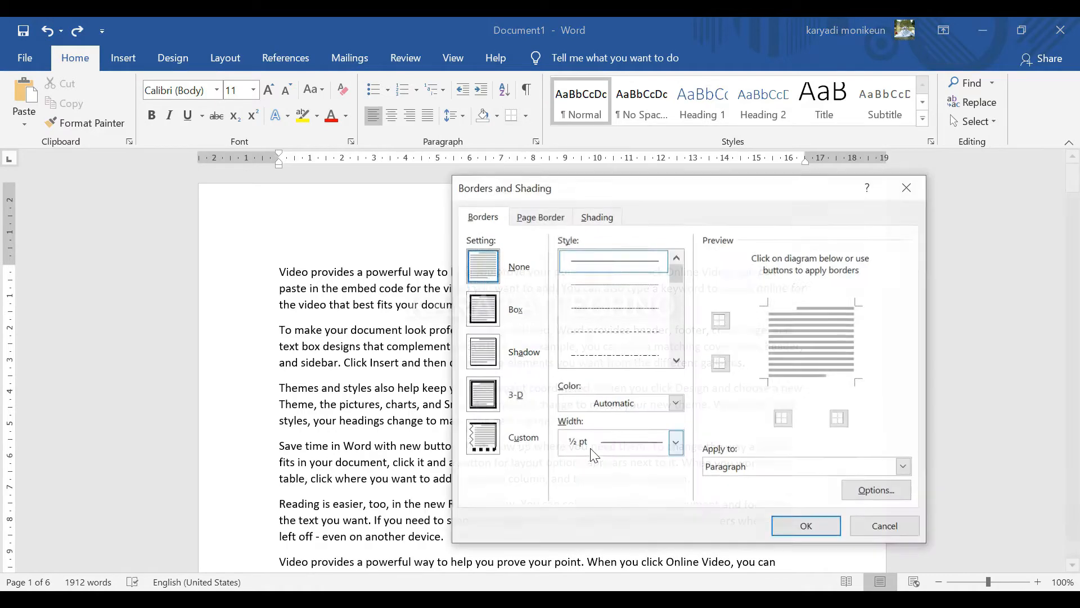
click(555, 221)
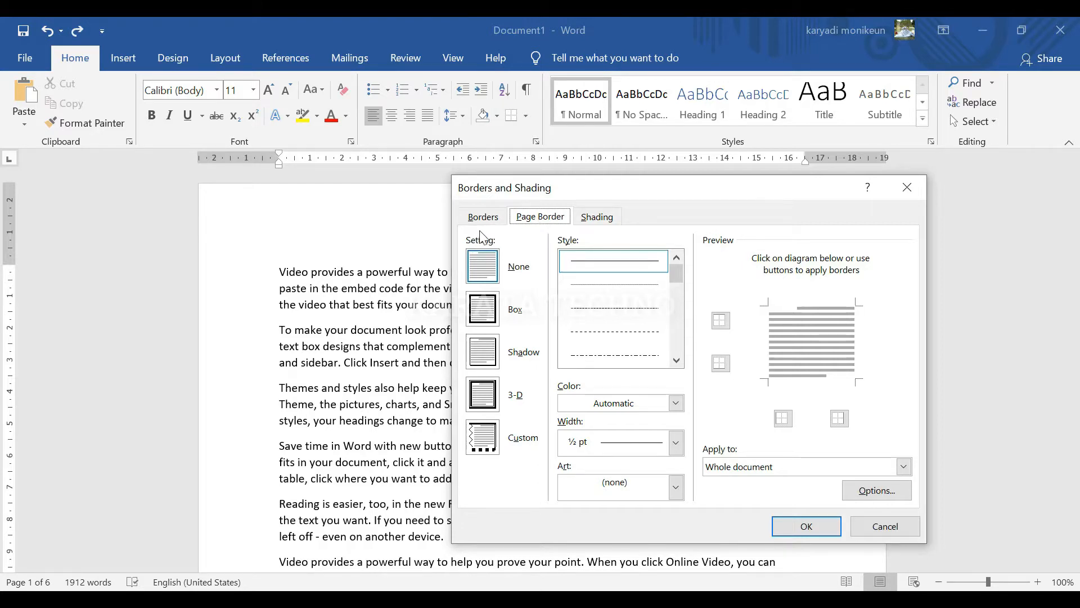
click(489, 269)
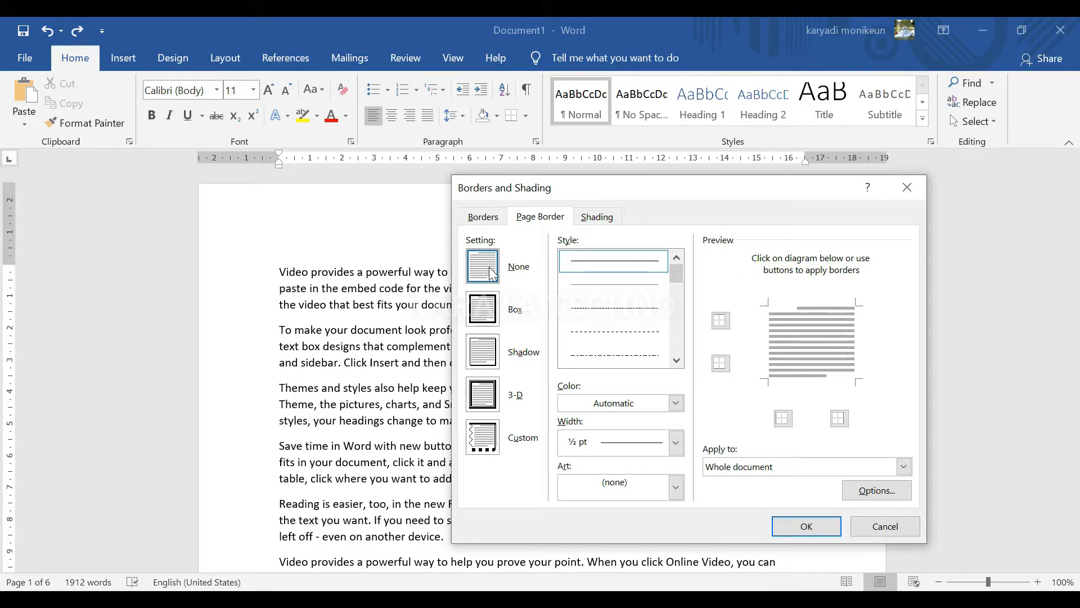
click(487, 311)
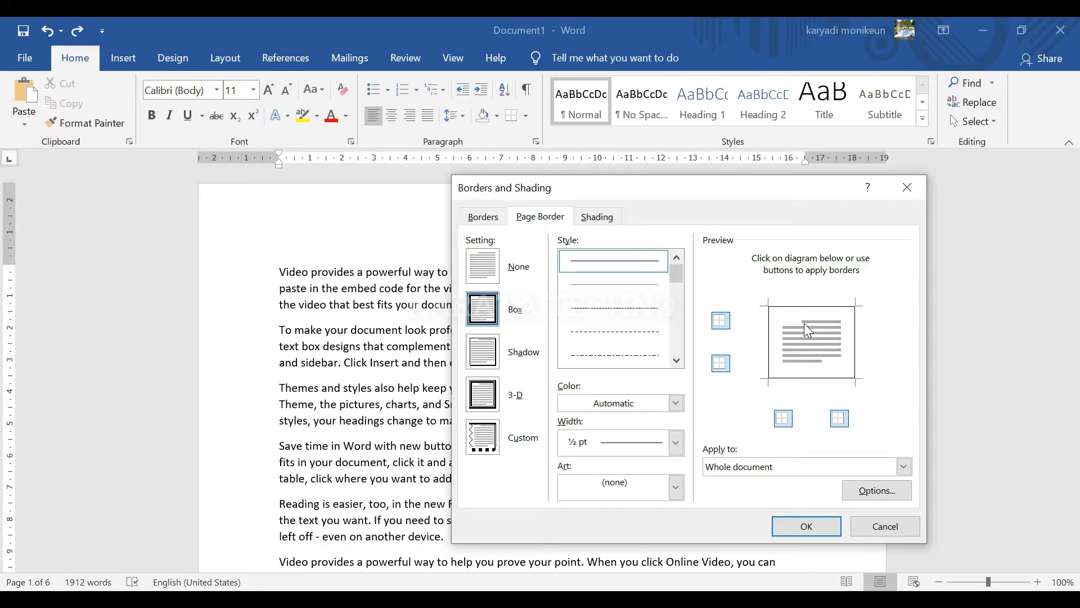
click(484, 359)
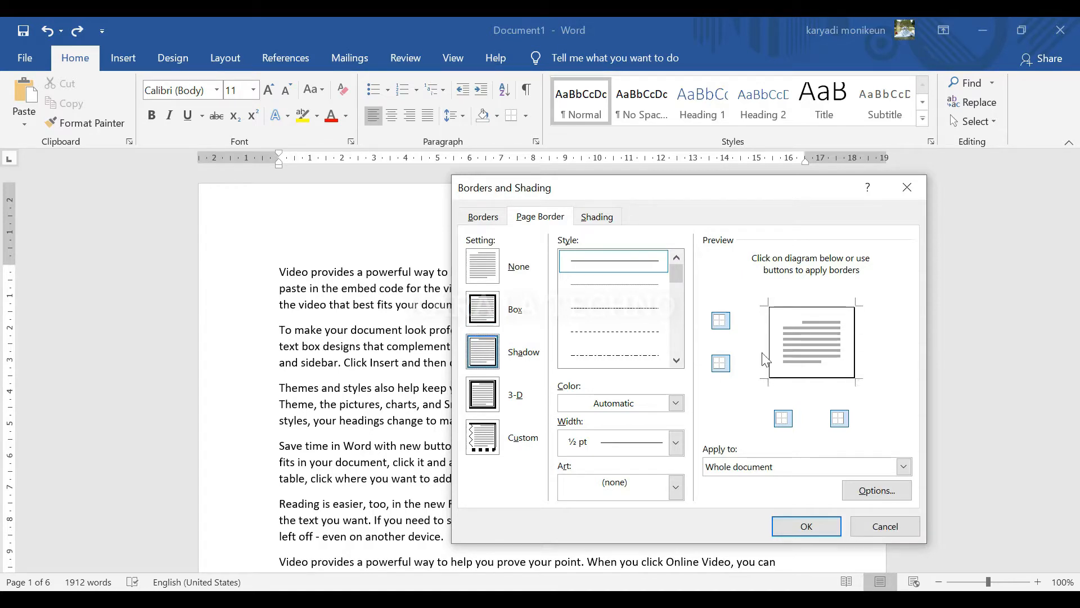
click(493, 395)
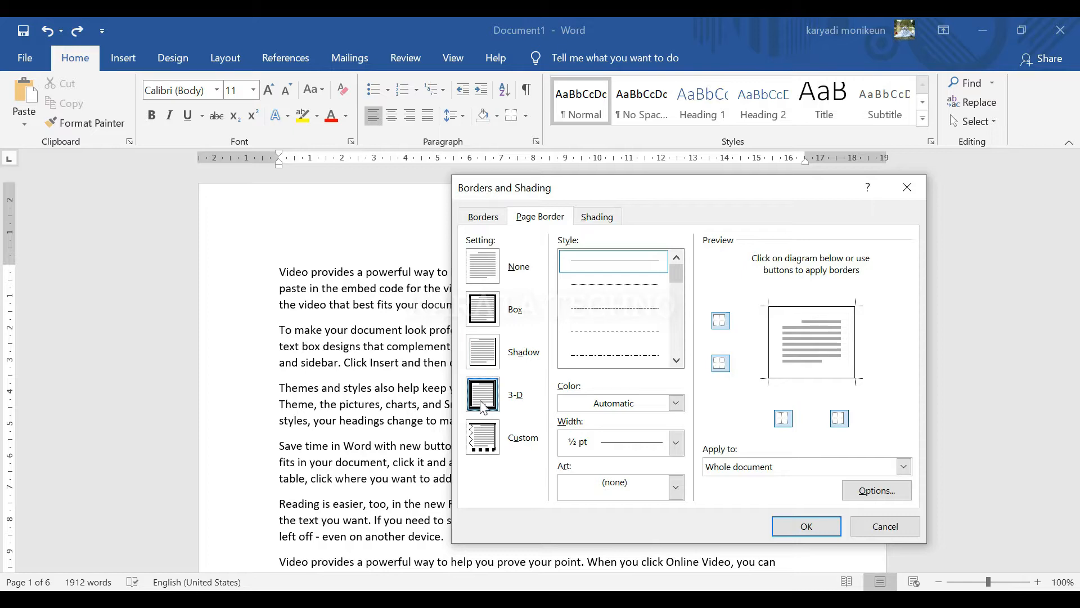
click(488, 320)
Try the thin solid, dotted, dashed and dash-dot line styles on the page border
click(639, 291)
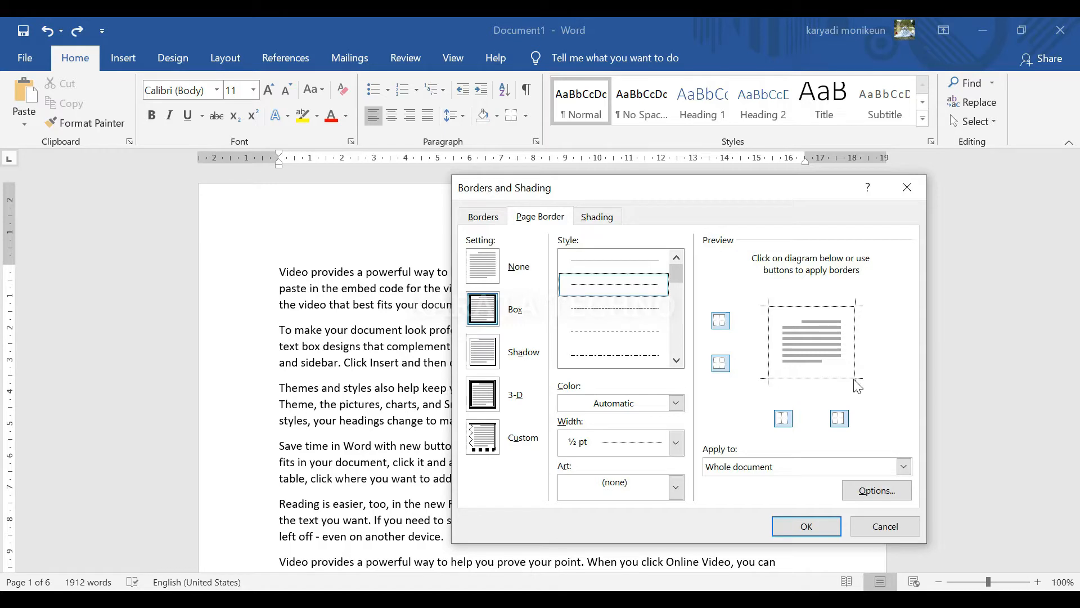
click(637, 309)
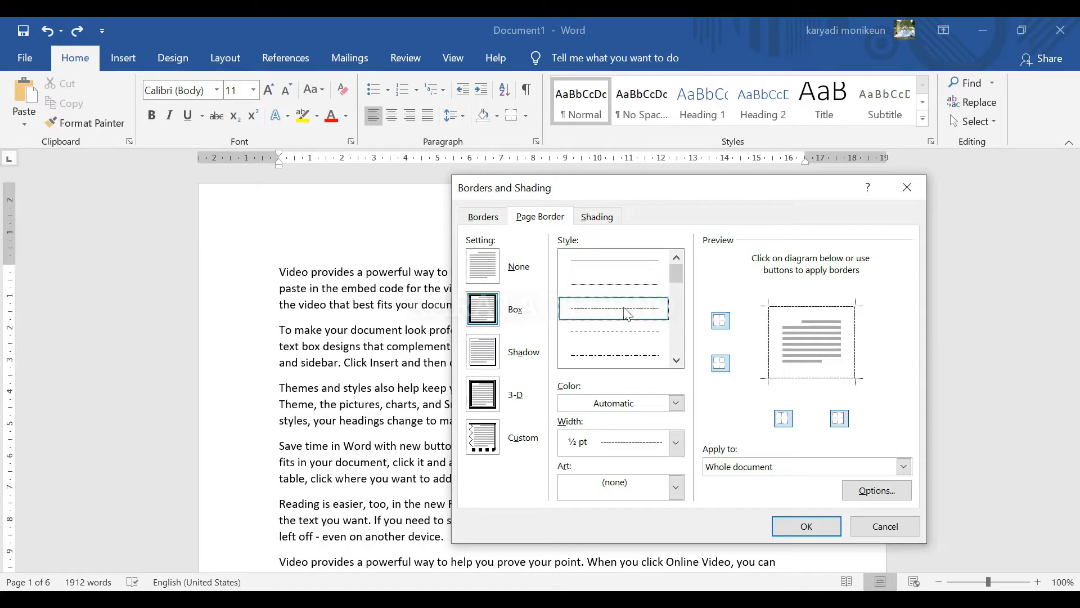
click(642, 332)
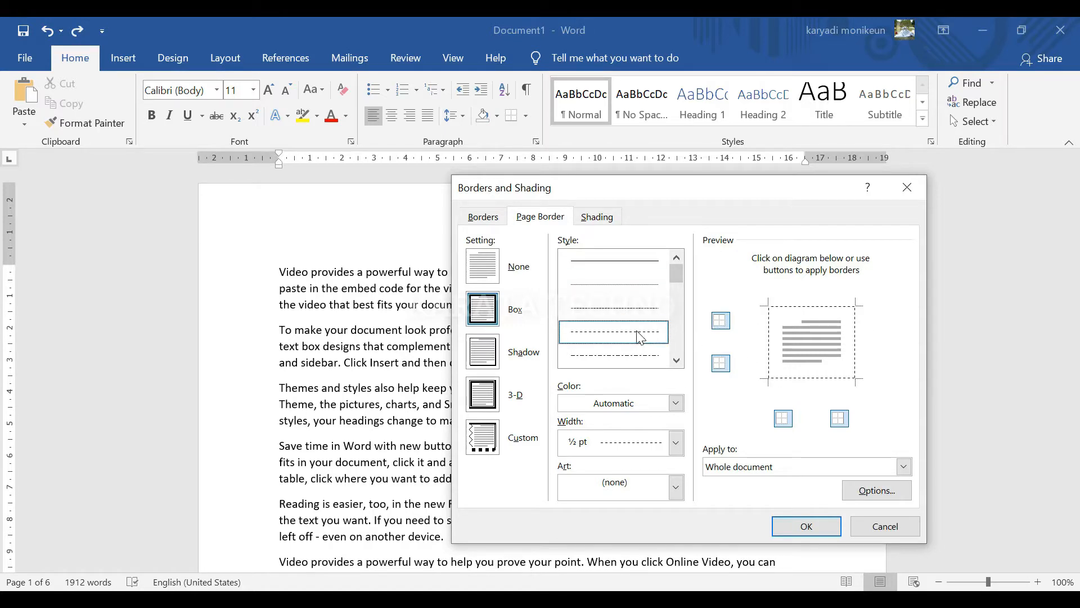
click(629, 356)
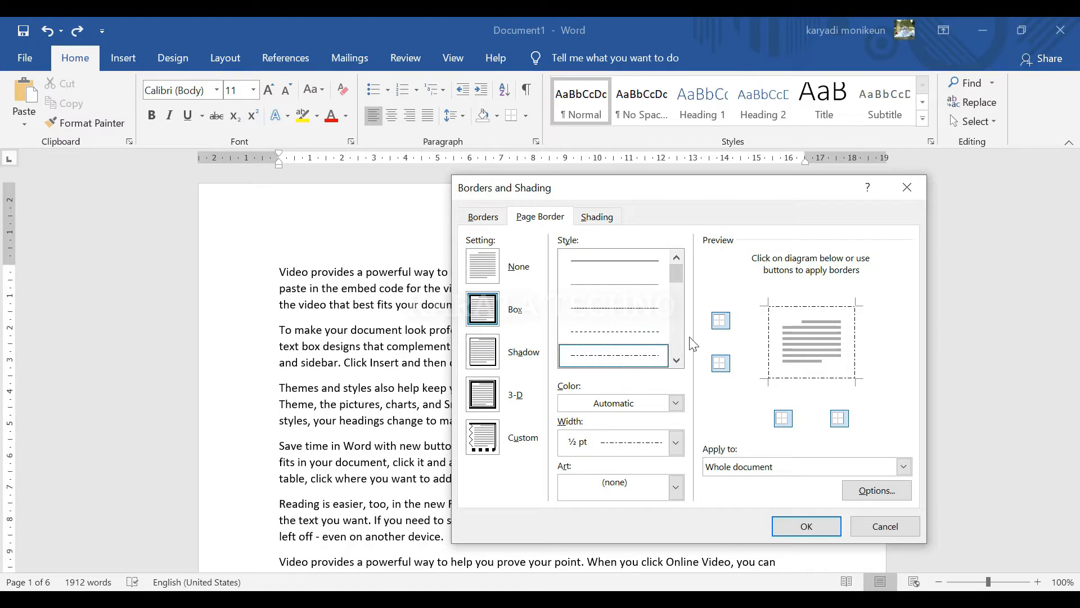
key(Down)
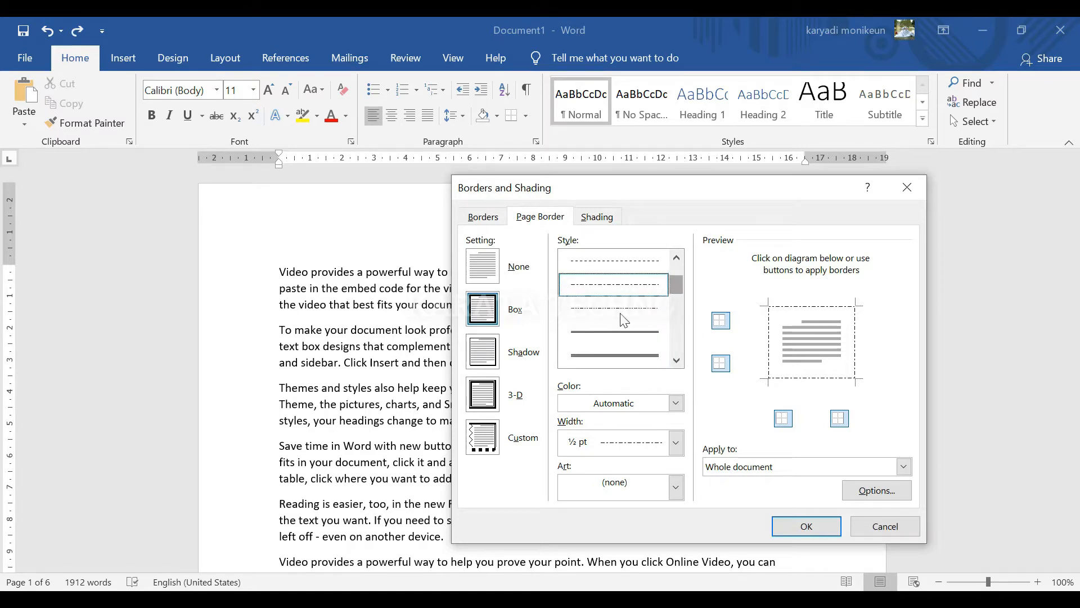
key(Down)
key(Down)
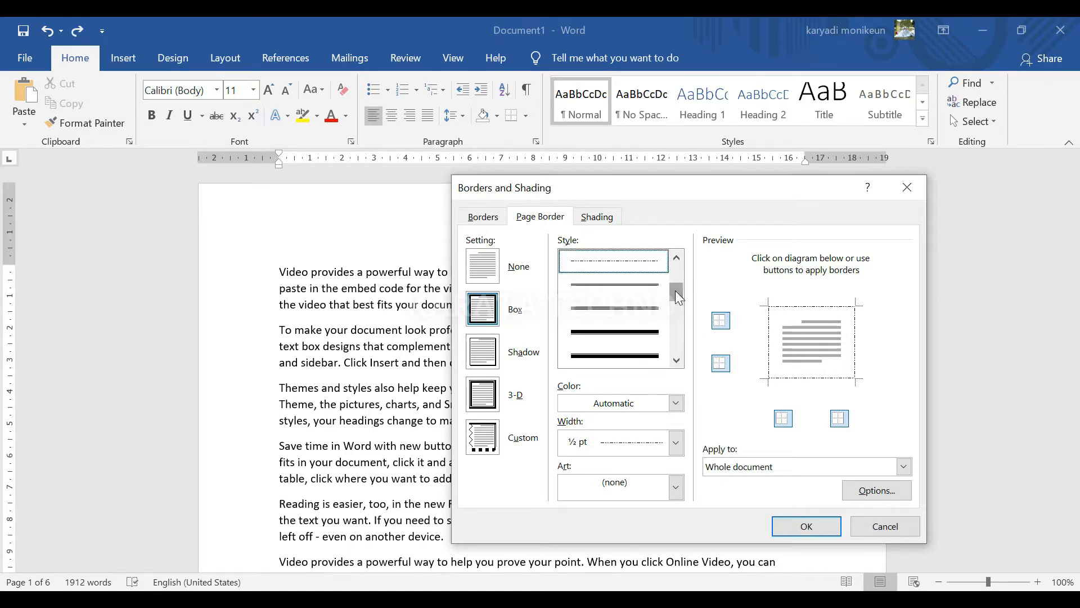
Compare the heavier line styles for the page border and choose the thick-and-thin double line
drag(678, 276, 679, 297)
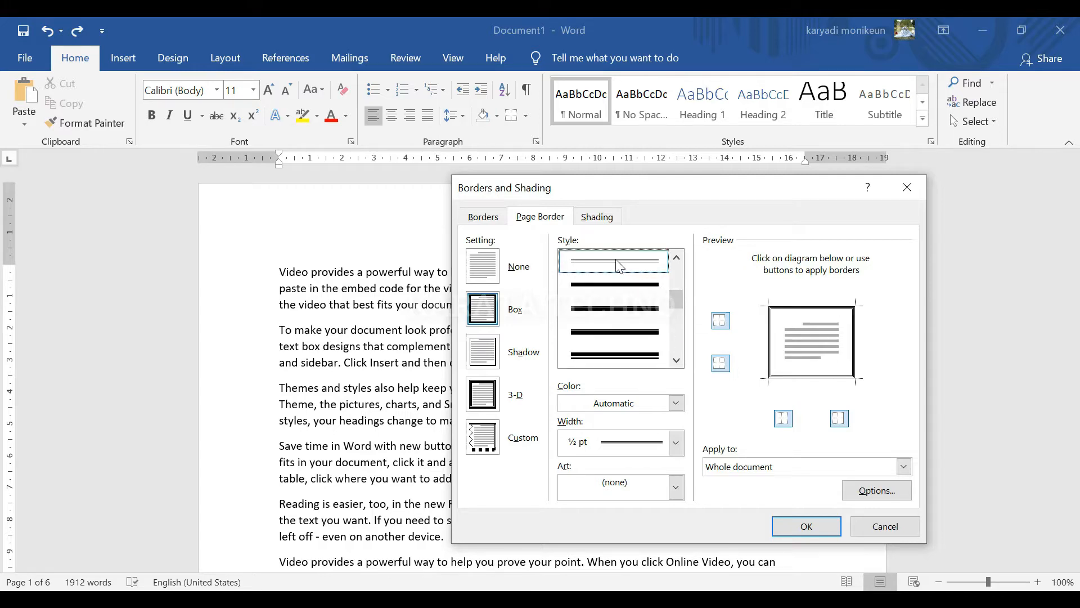
click(631, 287)
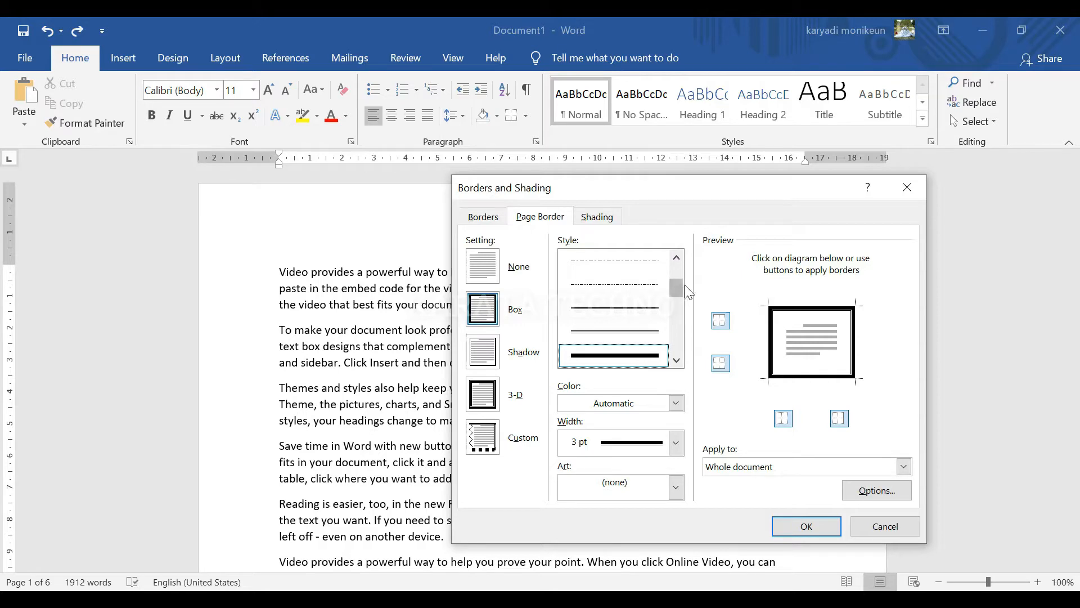
mouse_move(681, 288)
mouse_down()
mouse_move(676, 346)
mouse_move(681, 269)
mouse_move(678, 286)
mouse_up()
click(638, 337)
click(653, 314)
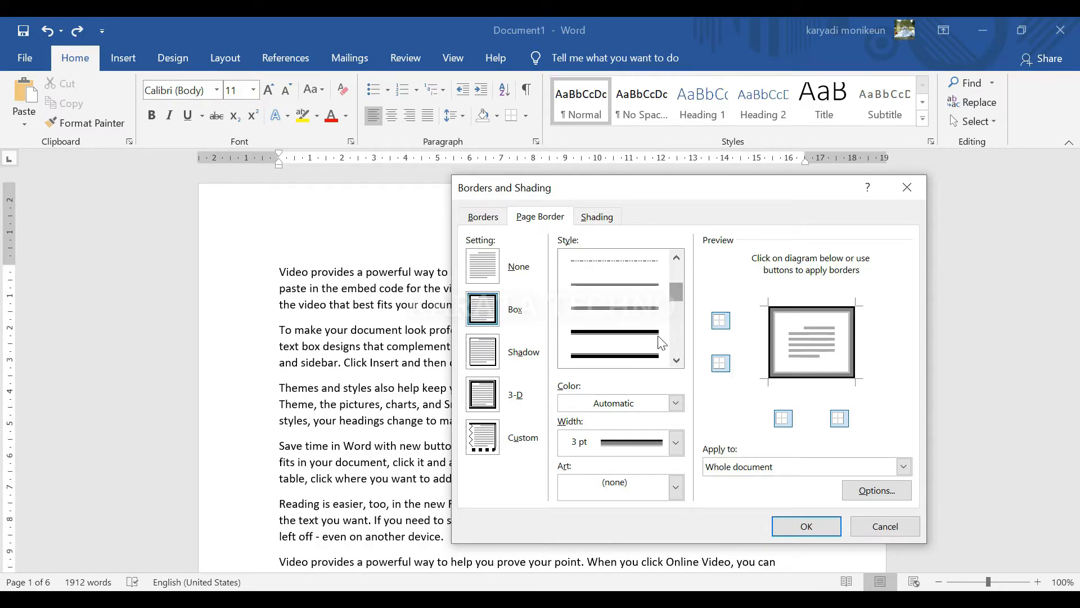
click(646, 343)
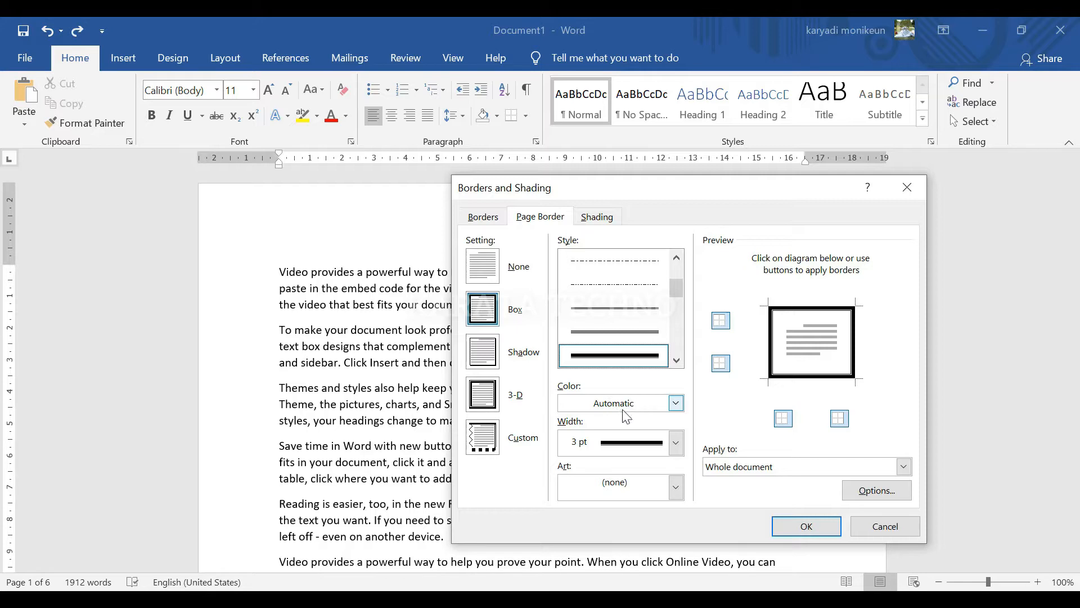
Try blue as the page border colour, settle on the theme green, and set the line width to 2 ¼ pt
click(676, 404)
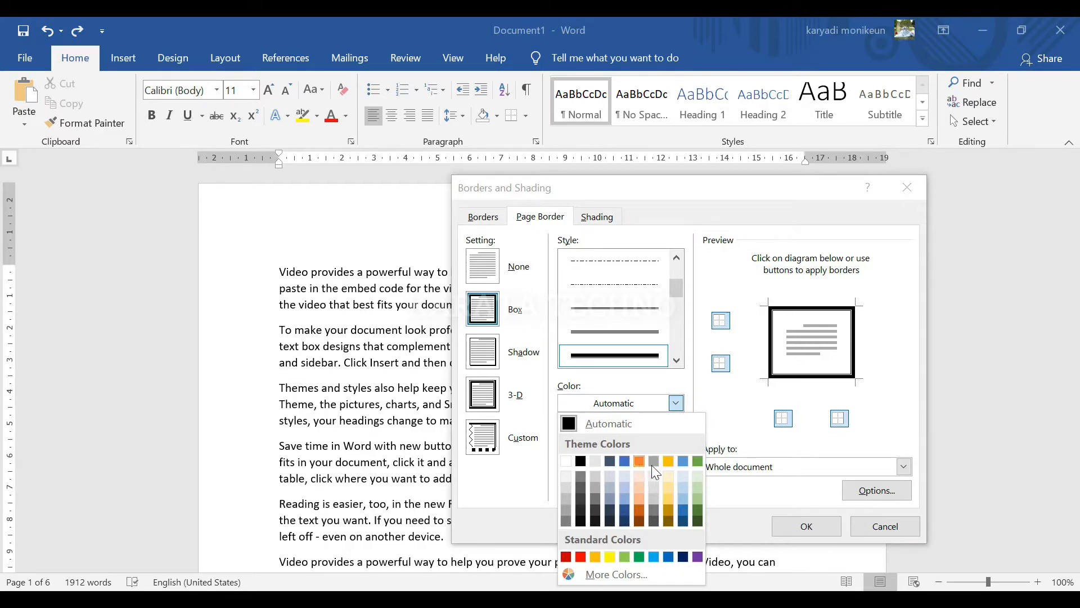
click(623, 461)
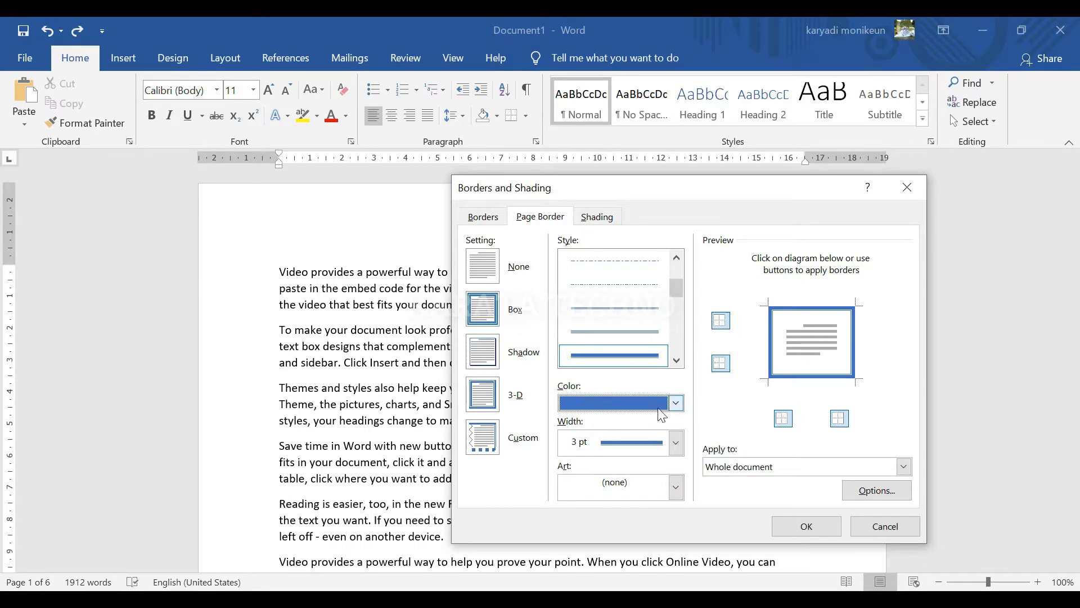
click(675, 403)
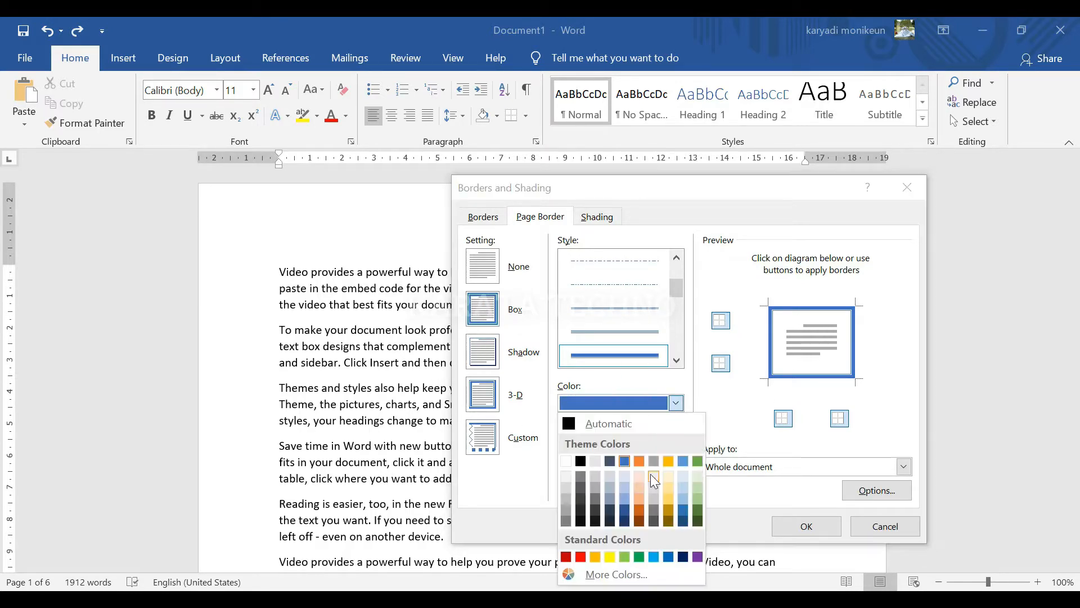
click(698, 462)
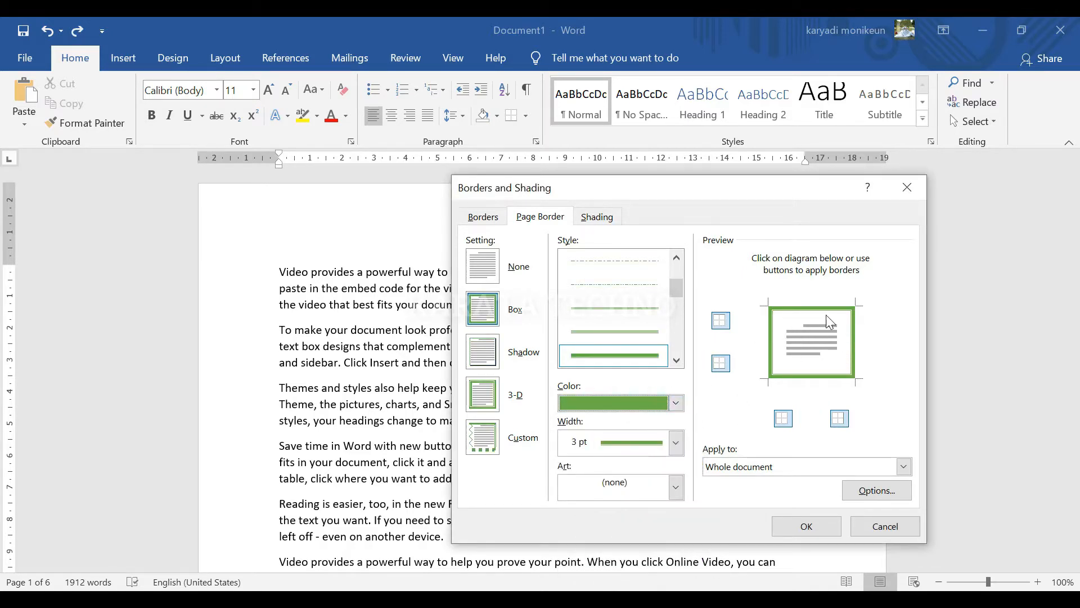
click(677, 443)
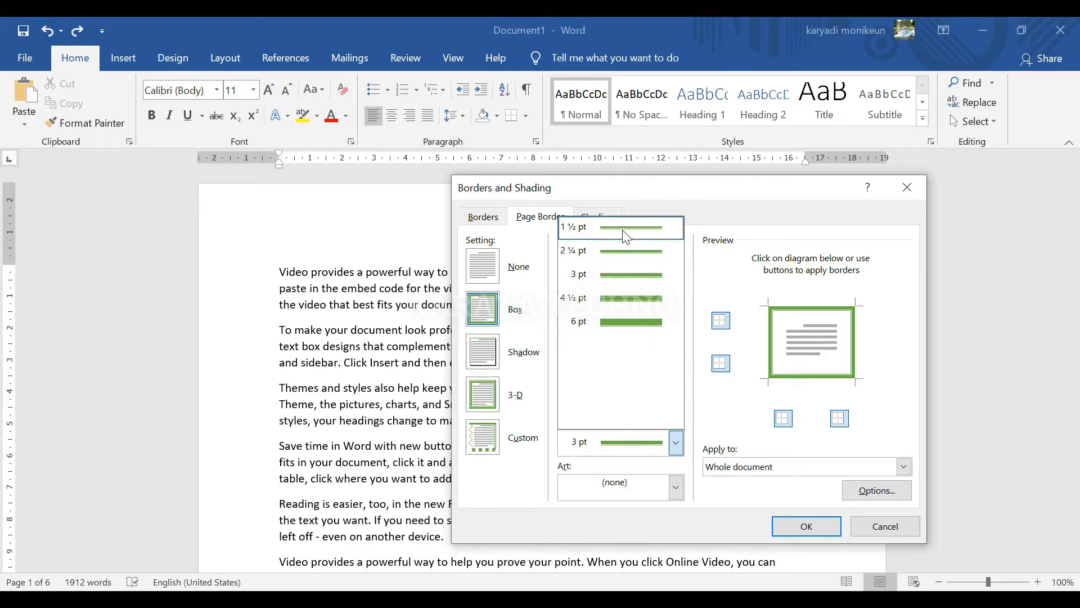
click(630, 258)
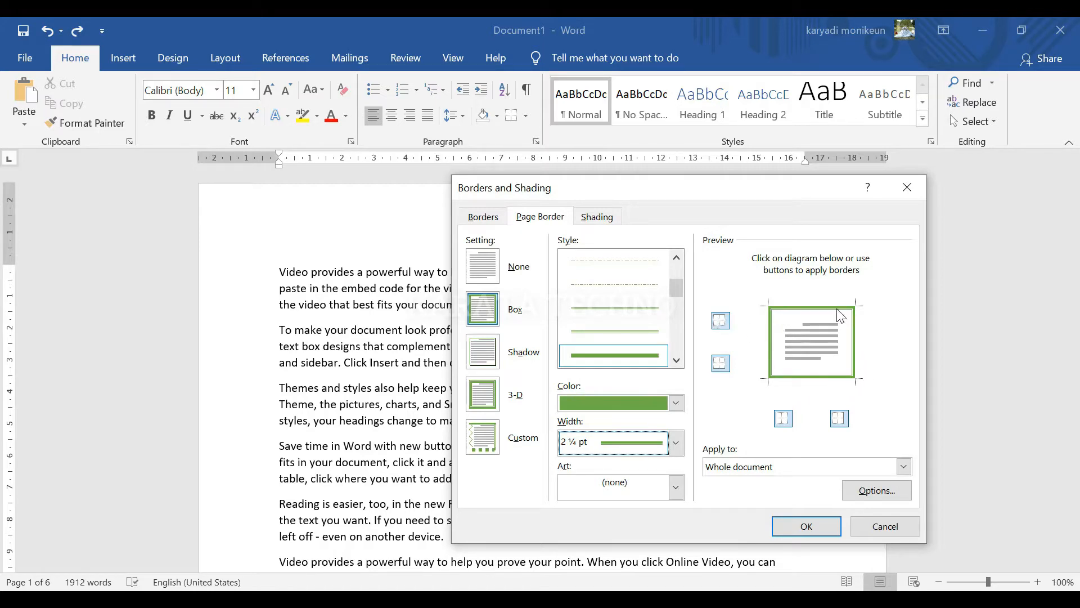
Remove the top and left sides of the page border, keeping the bottom and right sides
click(721, 321)
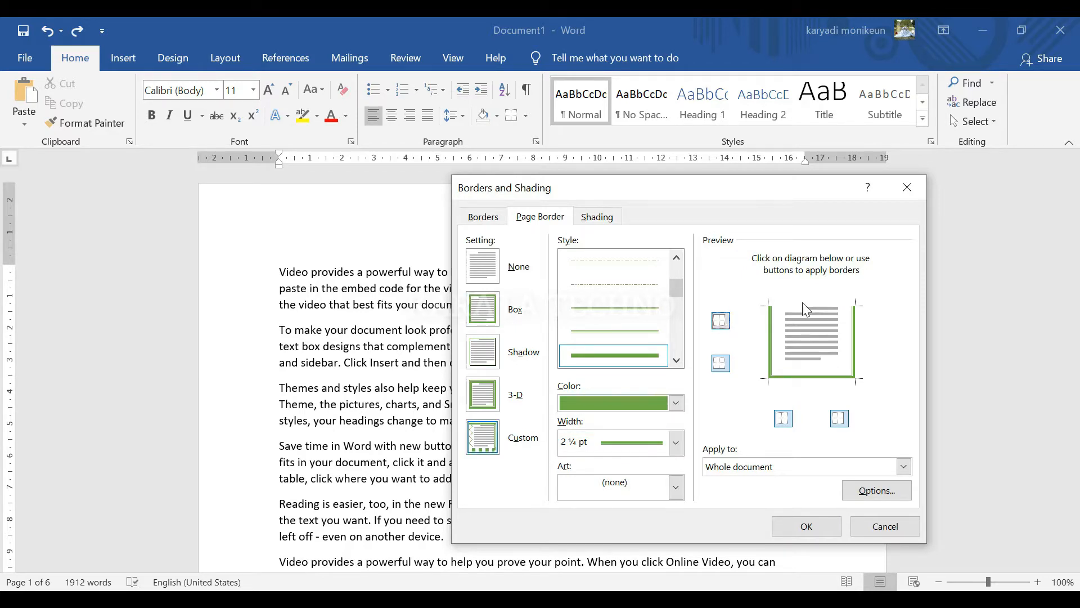
click(721, 364)
click(722, 367)
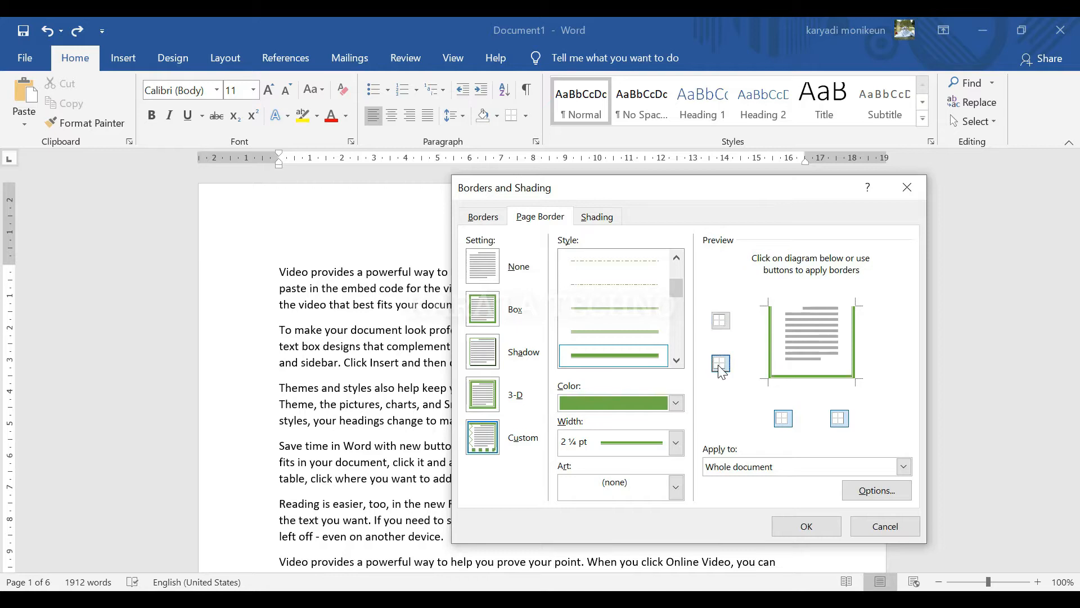
click(784, 421)
click(783, 421)
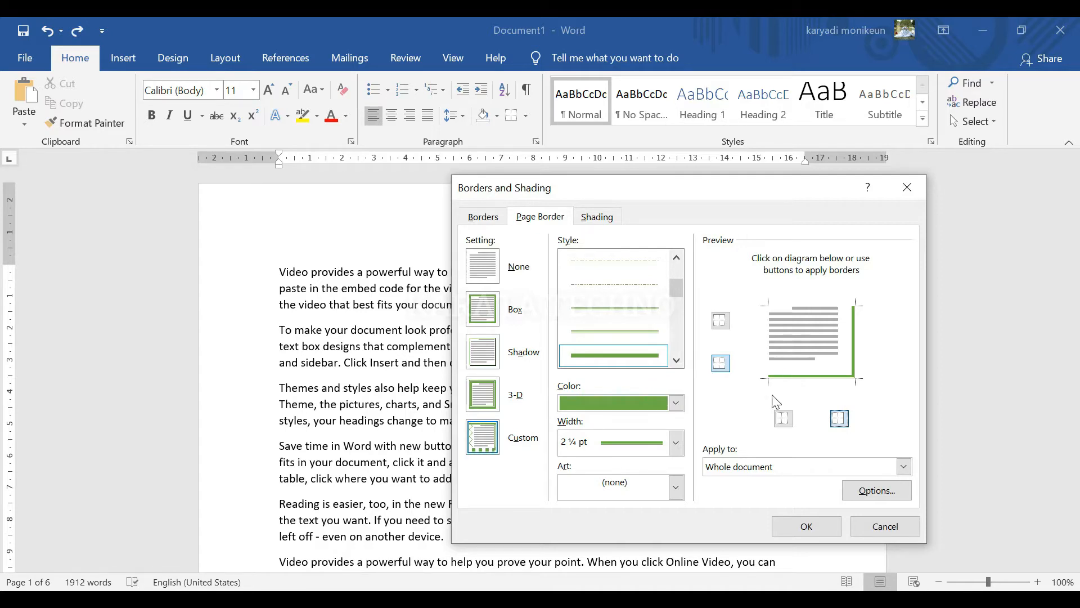
Apply the customised page border to the whole document and confirm the settings
click(903, 468)
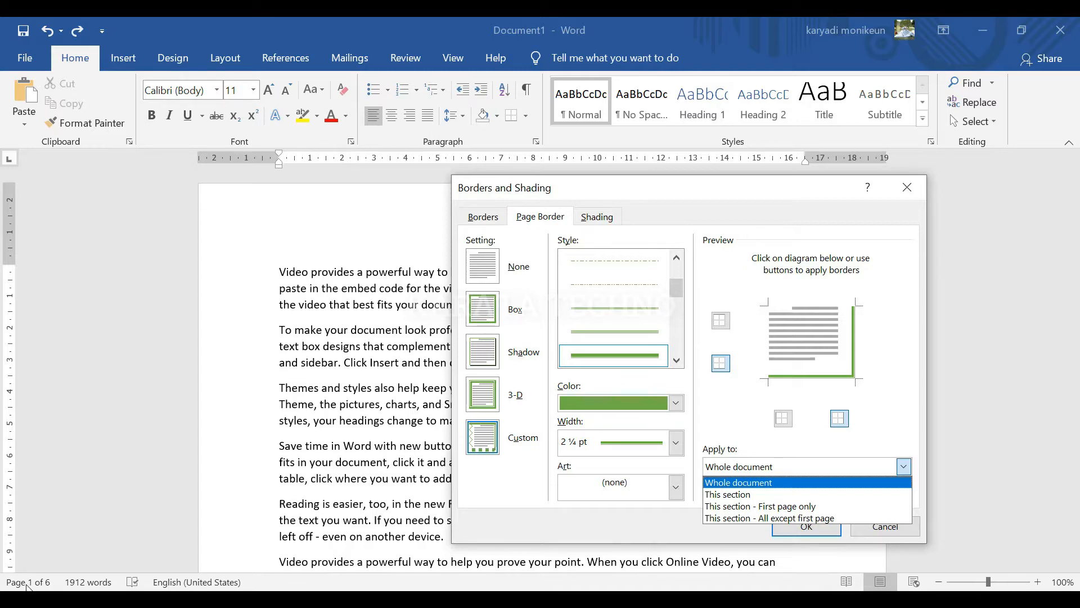
click(747, 484)
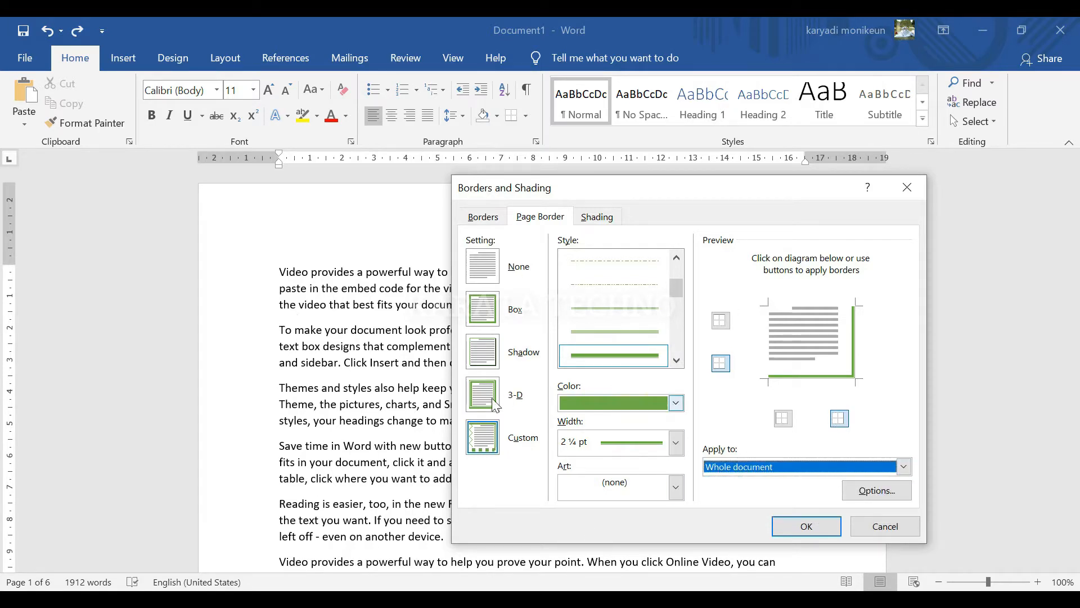
click(807, 527)
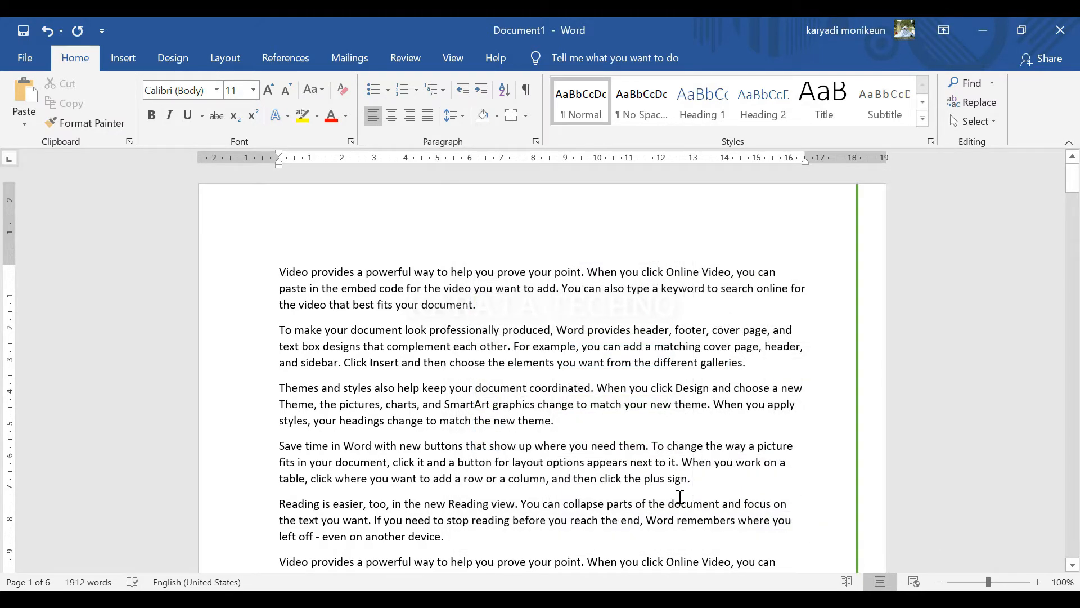
Restore the top and left sides of the page border so it surrounds the page, and confirm the settings
scroll(676, 399, down, 5)
scroll(675, 399, down, 5)
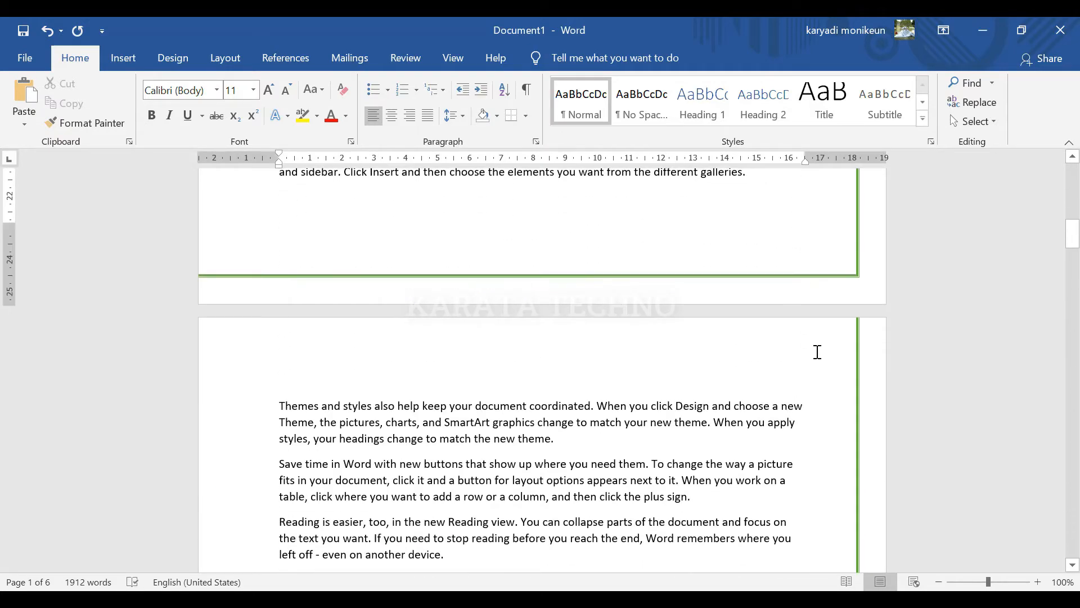
scroll(810, 417, down, 15)
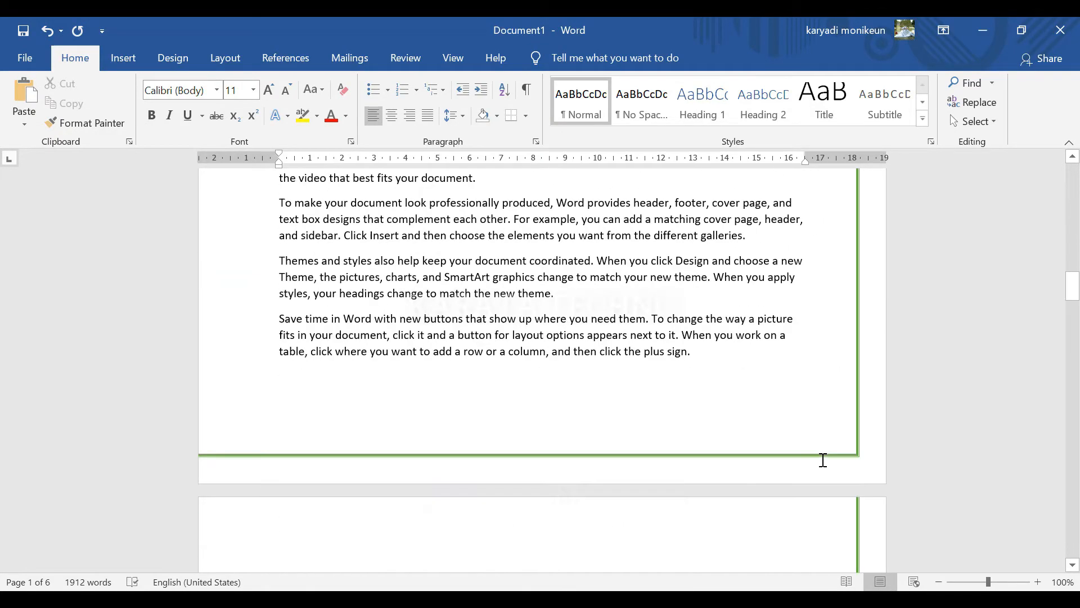
drag(1074, 317, 1075, 417)
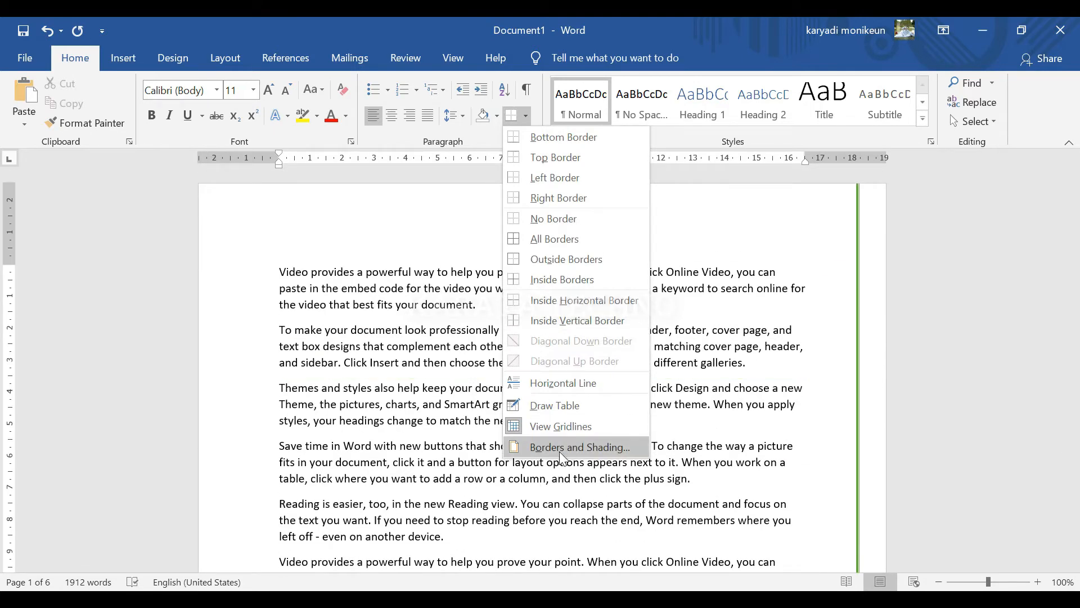
click(560, 450)
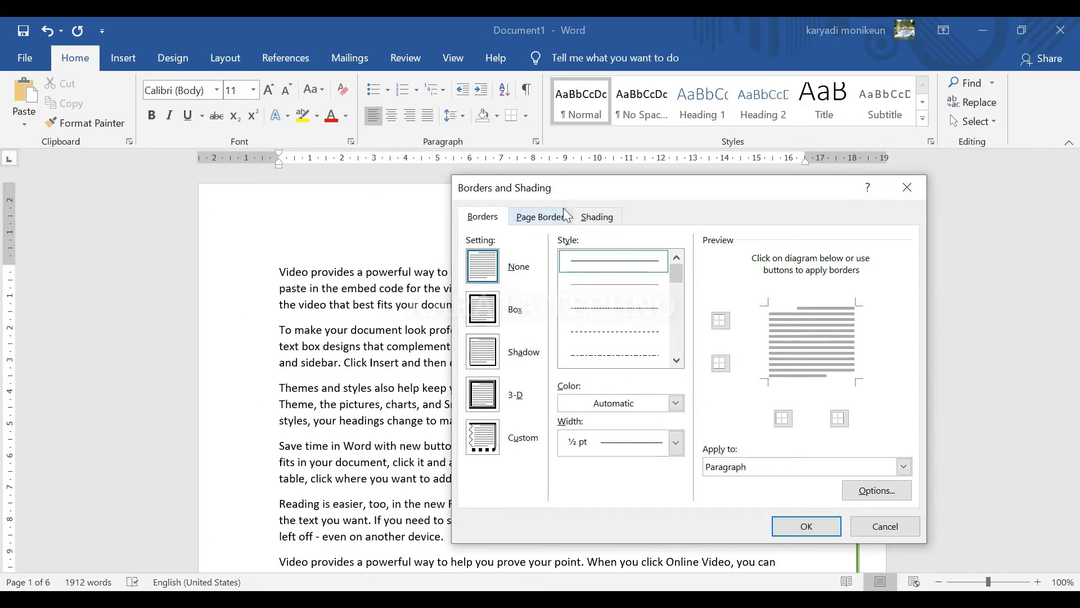
click(543, 217)
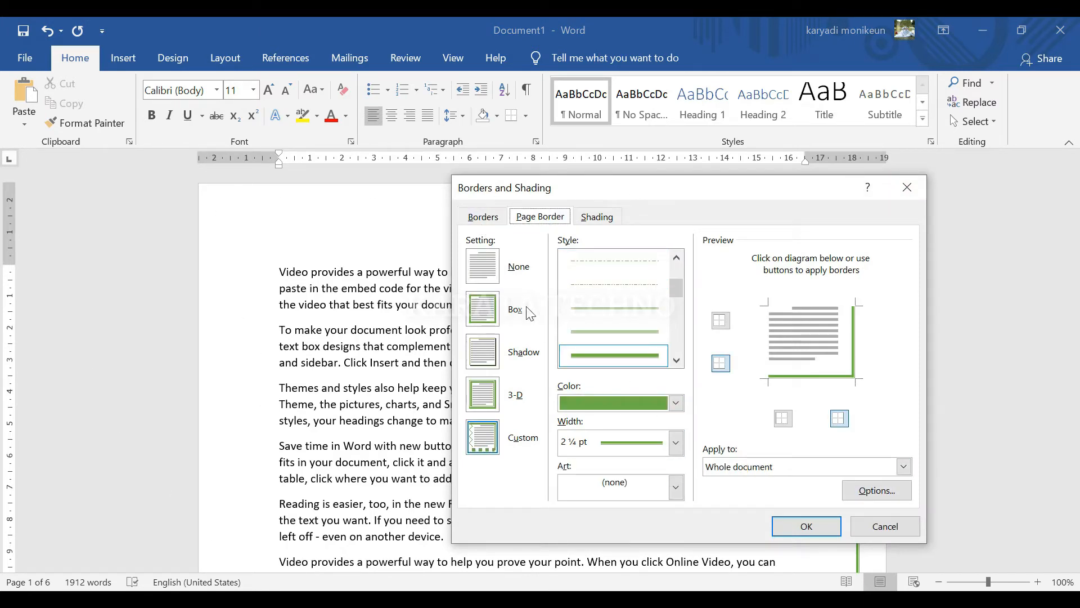
click(721, 321)
click(783, 420)
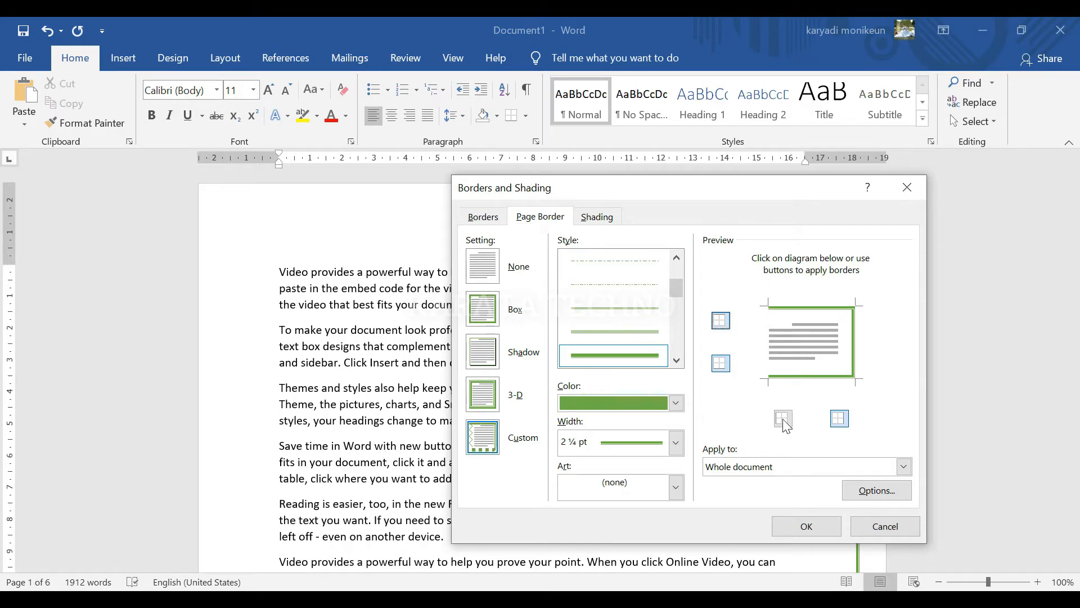
click(785, 423)
click(810, 528)
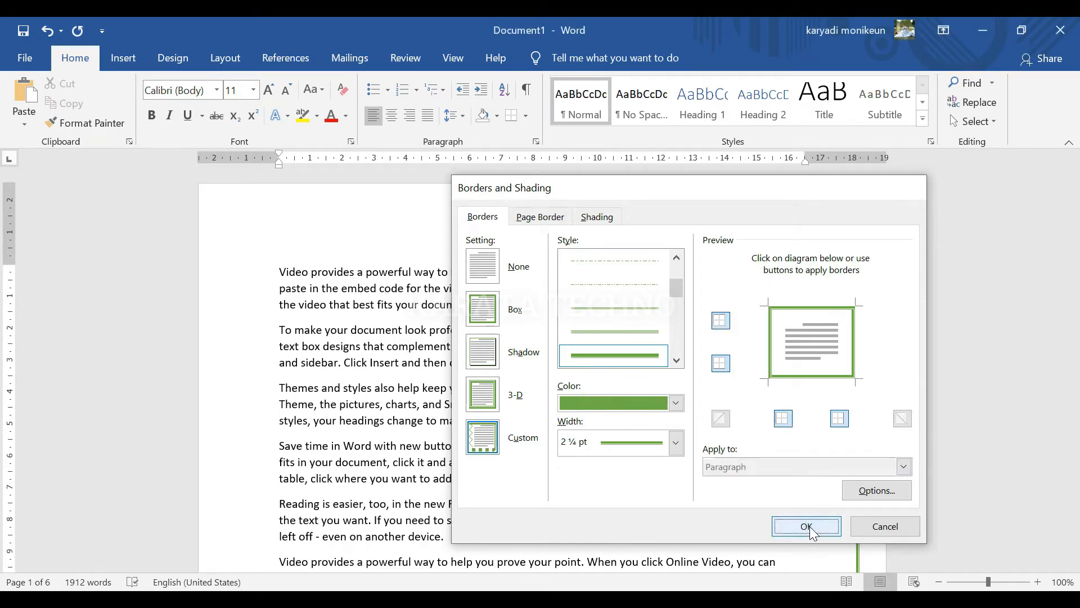
click(806, 526)
Set the page border to the Box setting and apply it to "This section - First page only"
scroll(422, 309, down, 15)
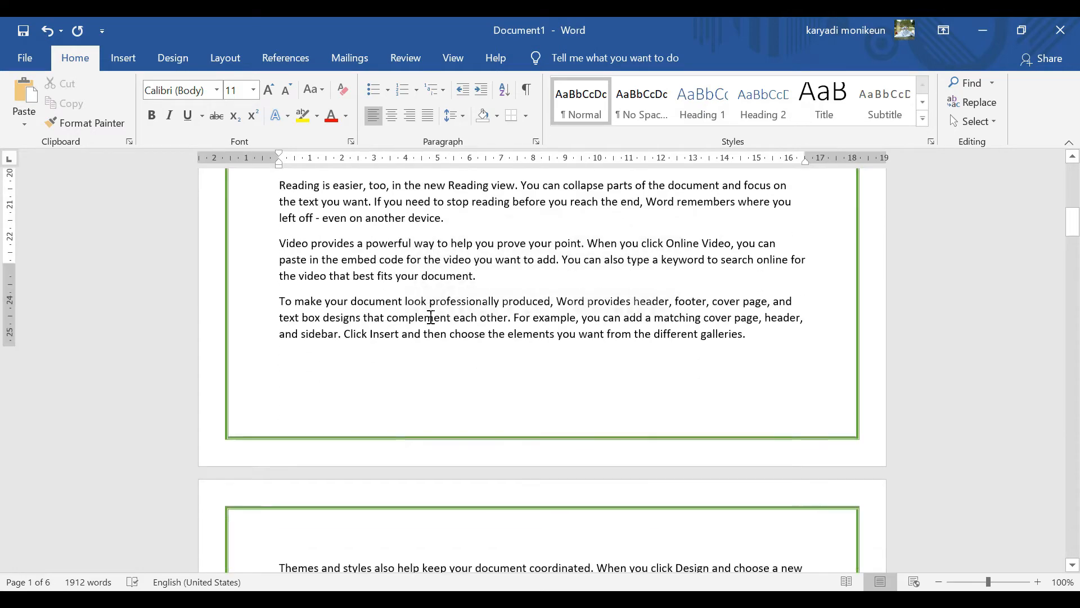
scroll(542, 371, down, 1)
drag(1073, 260, 1076, 161)
click(570, 342)
click(525, 116)
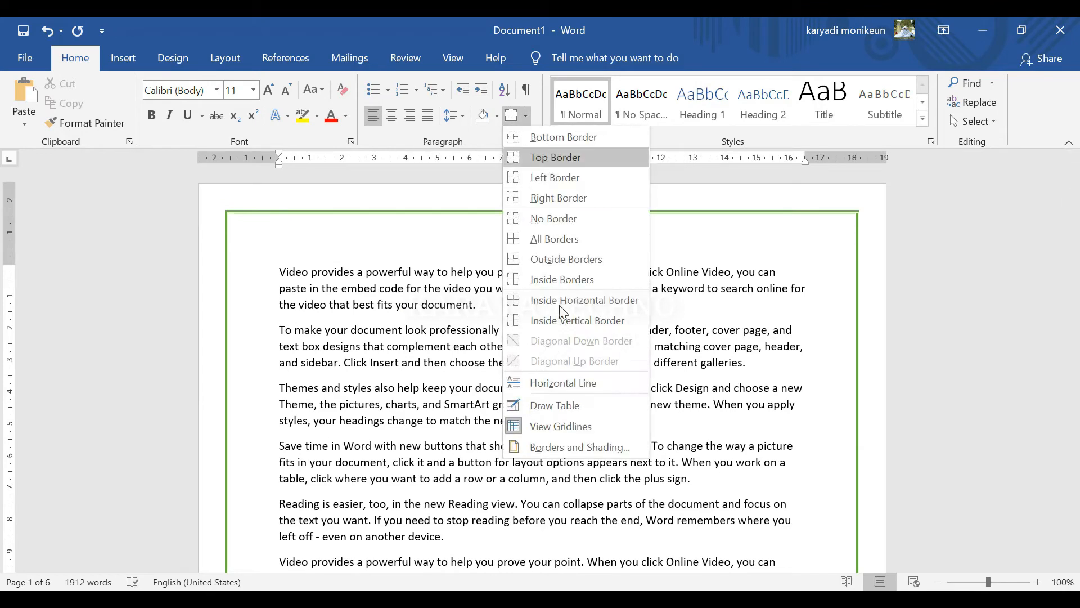
click(567, 446)
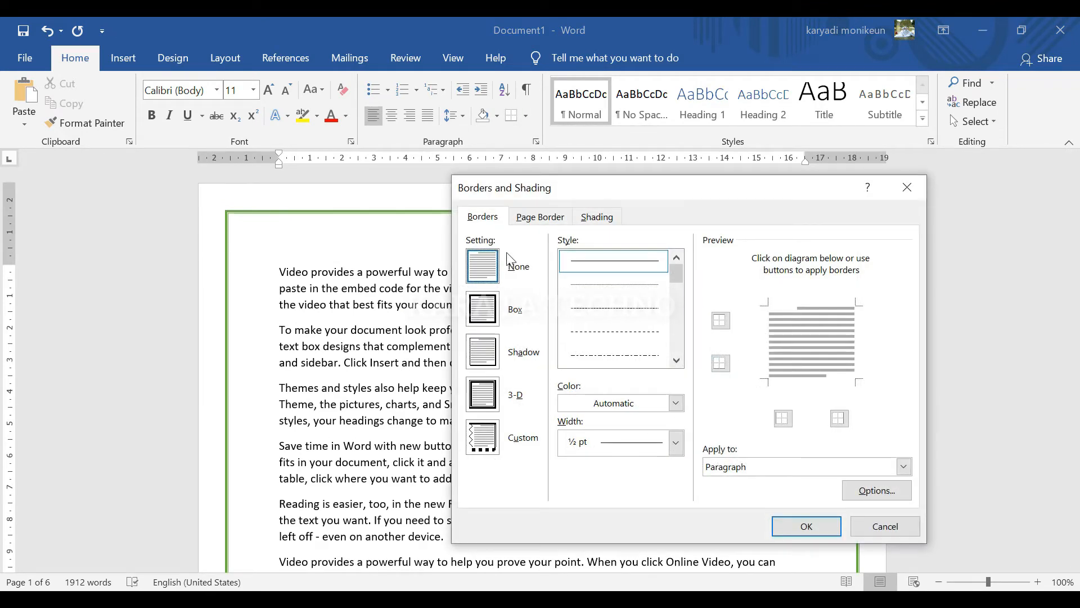
click(542, 219)
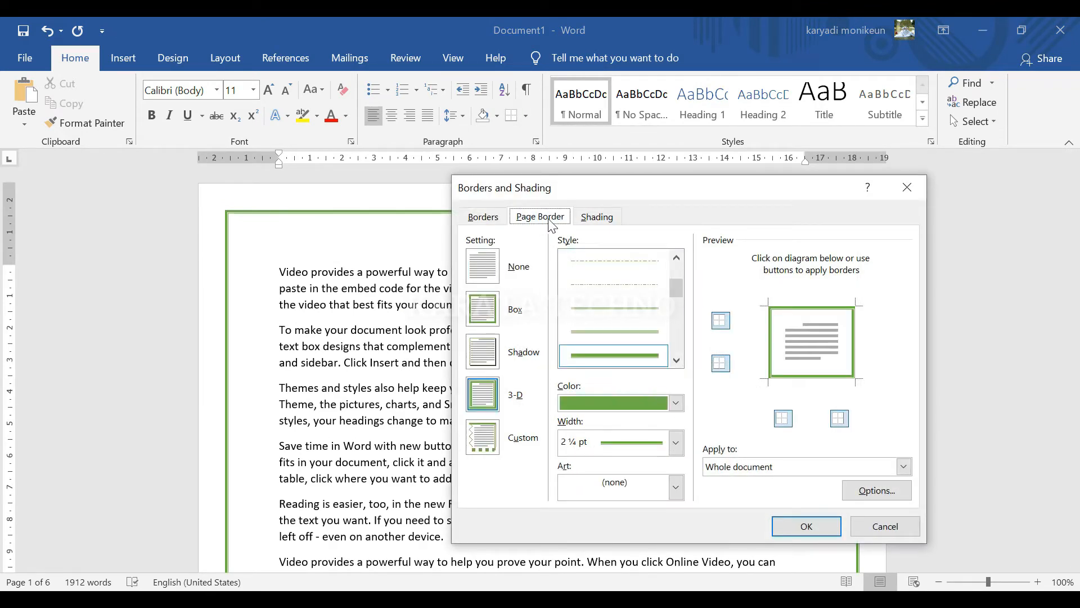
click(482, 308)
click(904, 466)
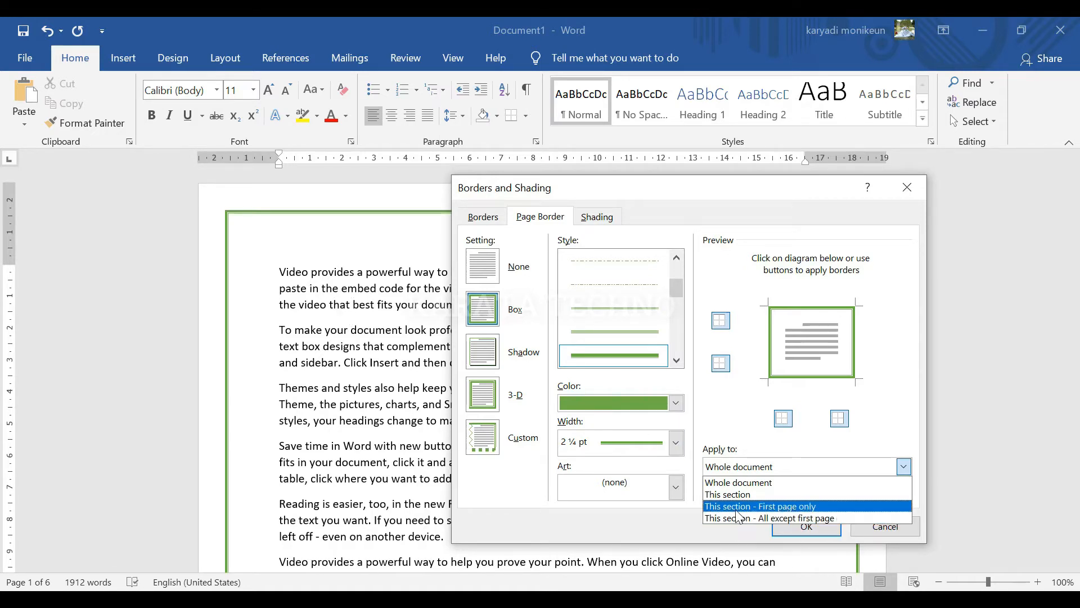
click(803, 505)
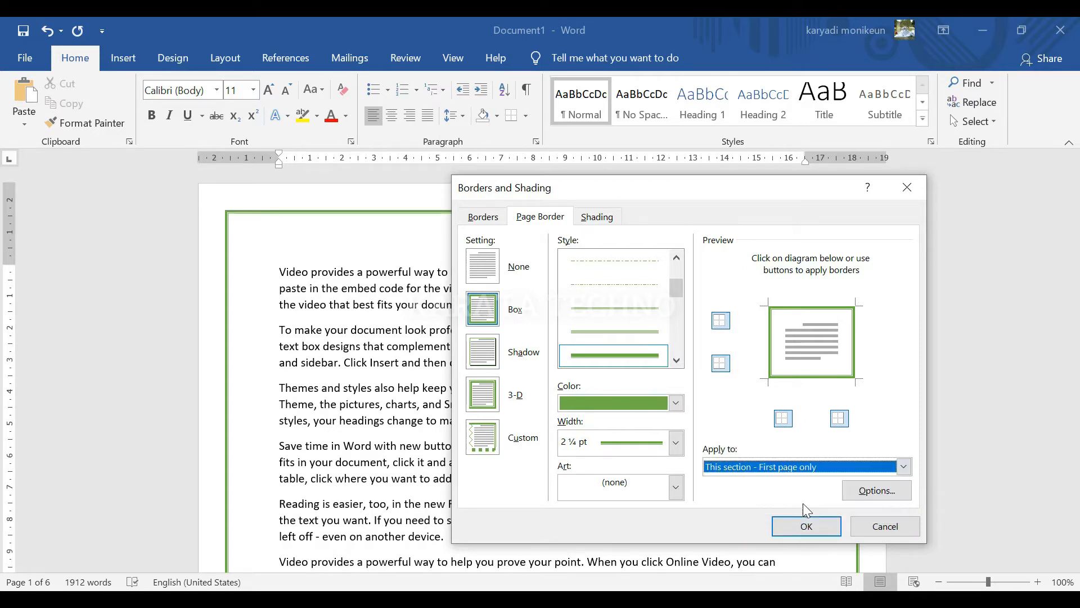
click(807, 531)
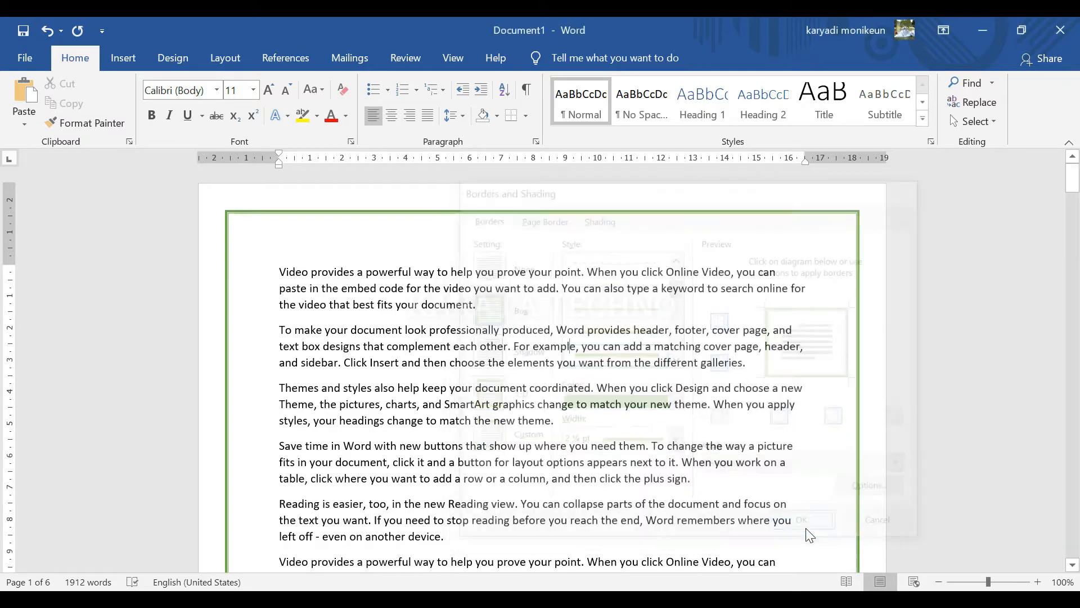
Look through the first pages of the document to check where the page border is applied
scroll(664, 453, down, 8)
scroll(659, 463, down, 5)
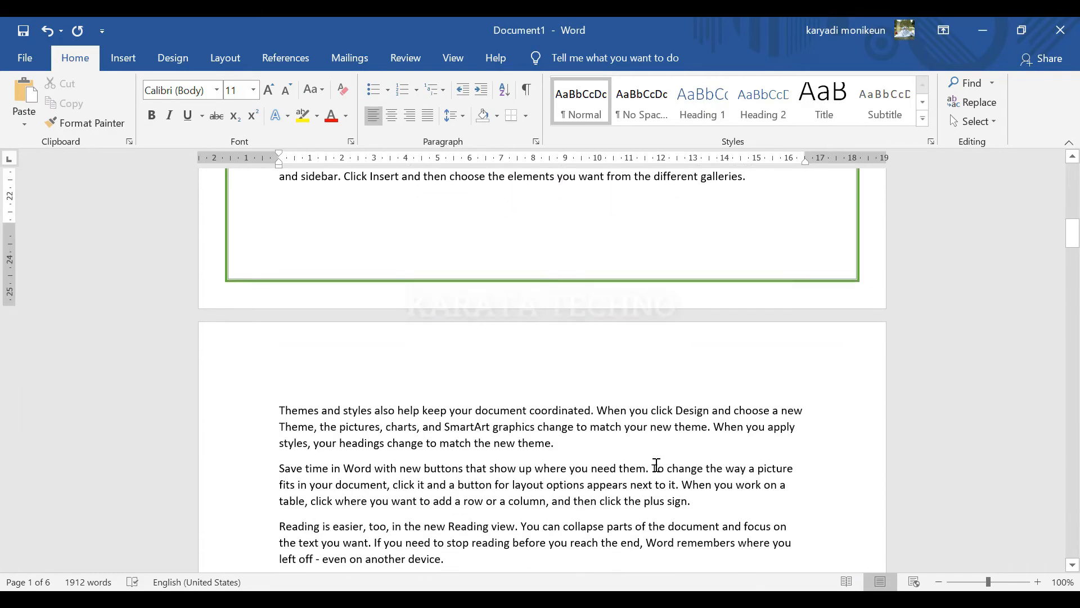
scroll(360, 304, down, 6)
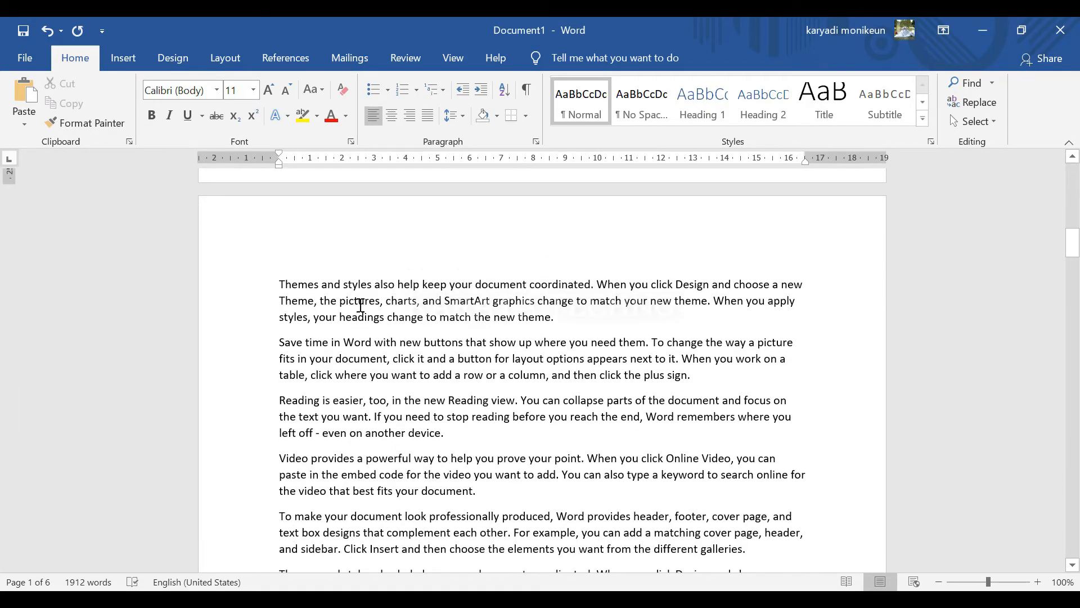
scroll(651, 507, down, 10)
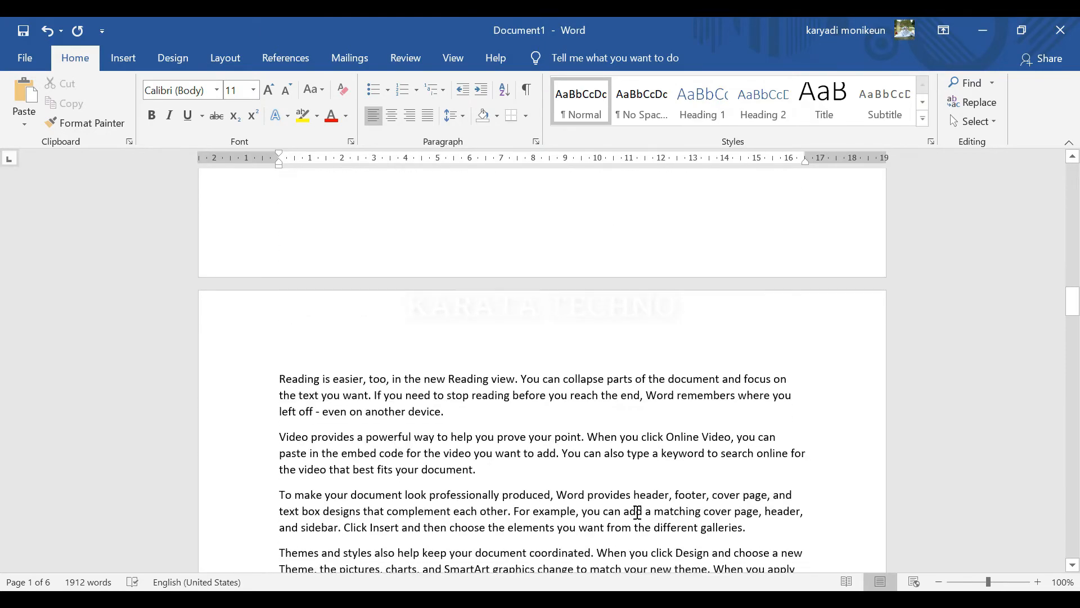
scroll(546, 487, up, 20)
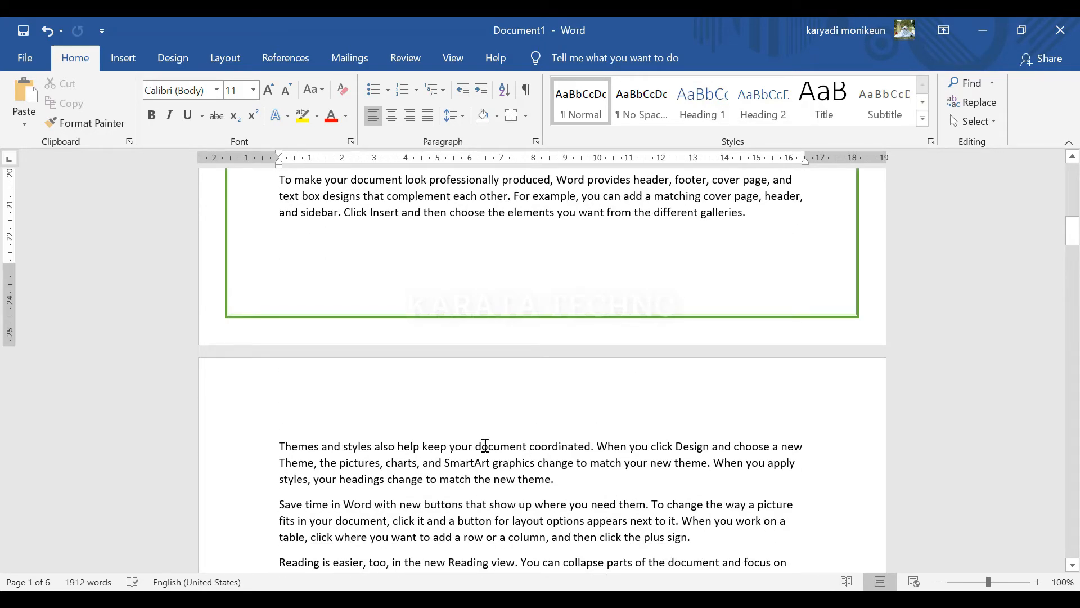
scroll(639, 510, up, 6)
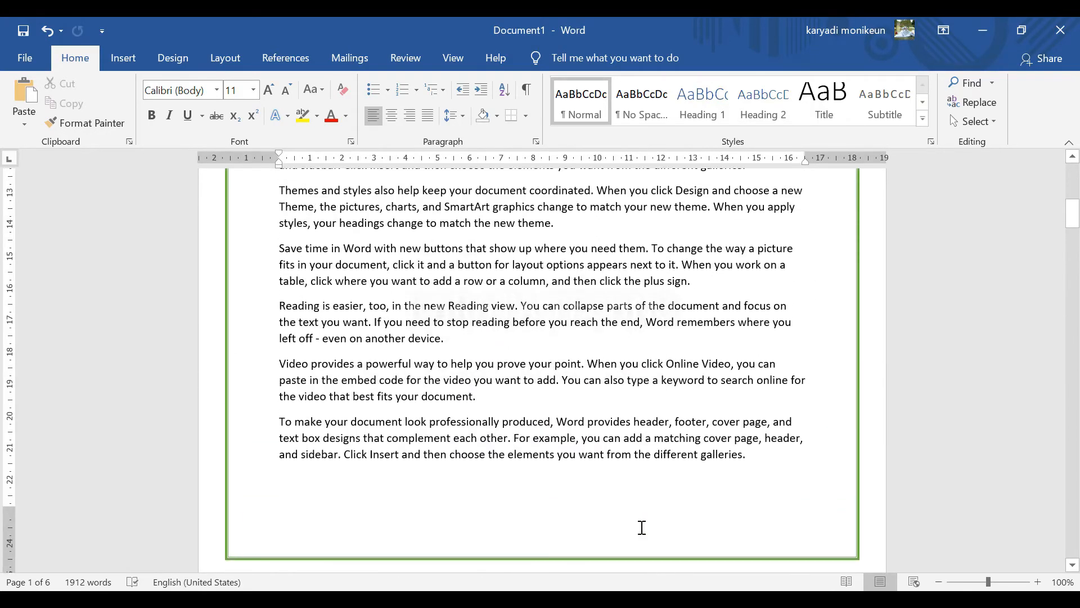
scroll(640, 530, up, 7)
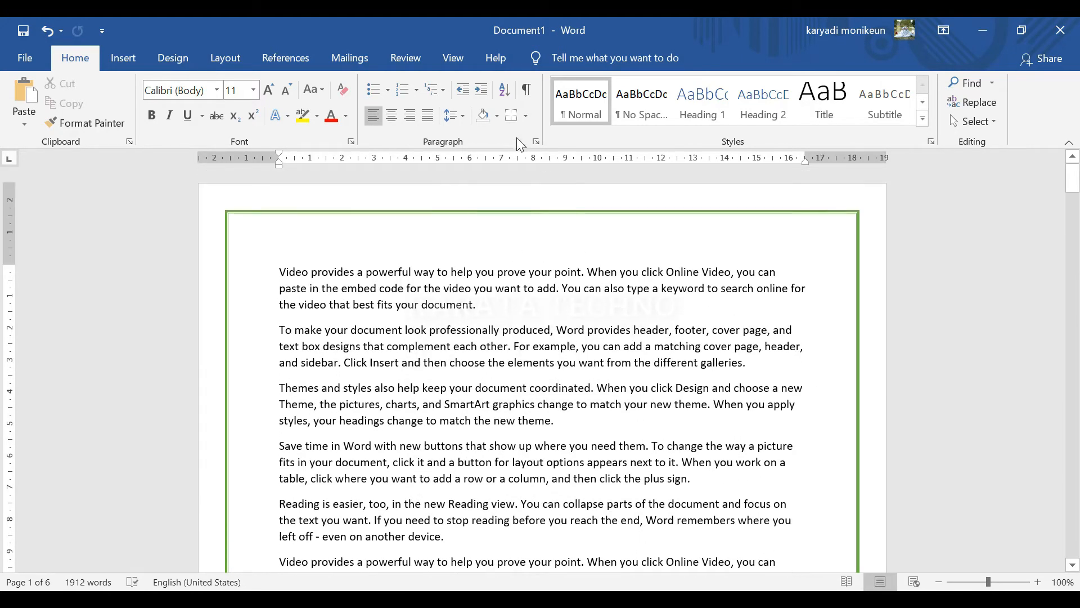
Reopen the page border settings and look at the available line widths, keeping the current one
click(525, 116)
click(575, 448)
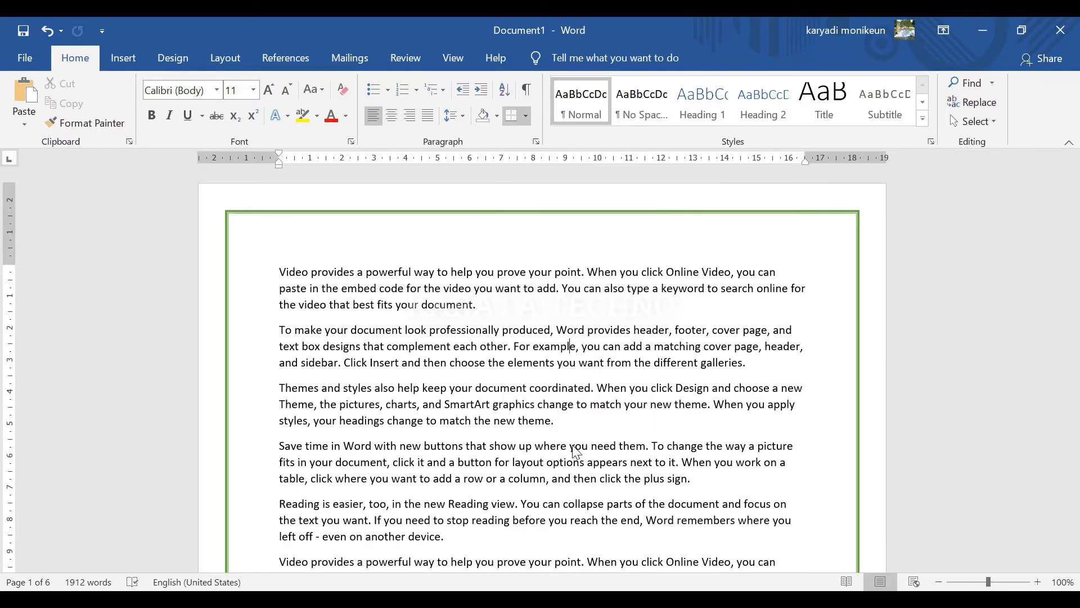
click(549, 220)
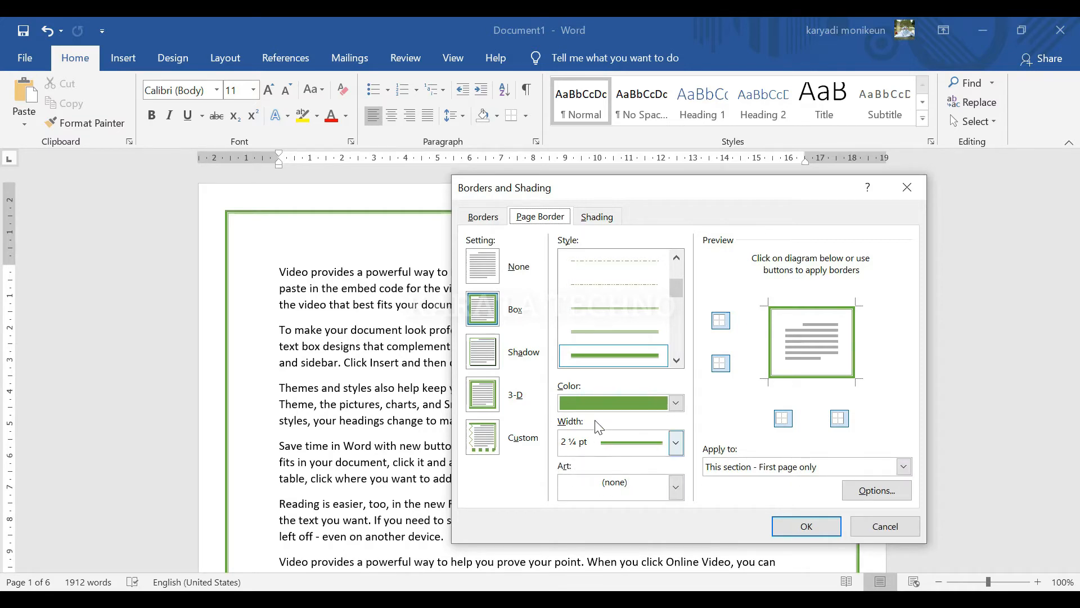
click(676, 443)
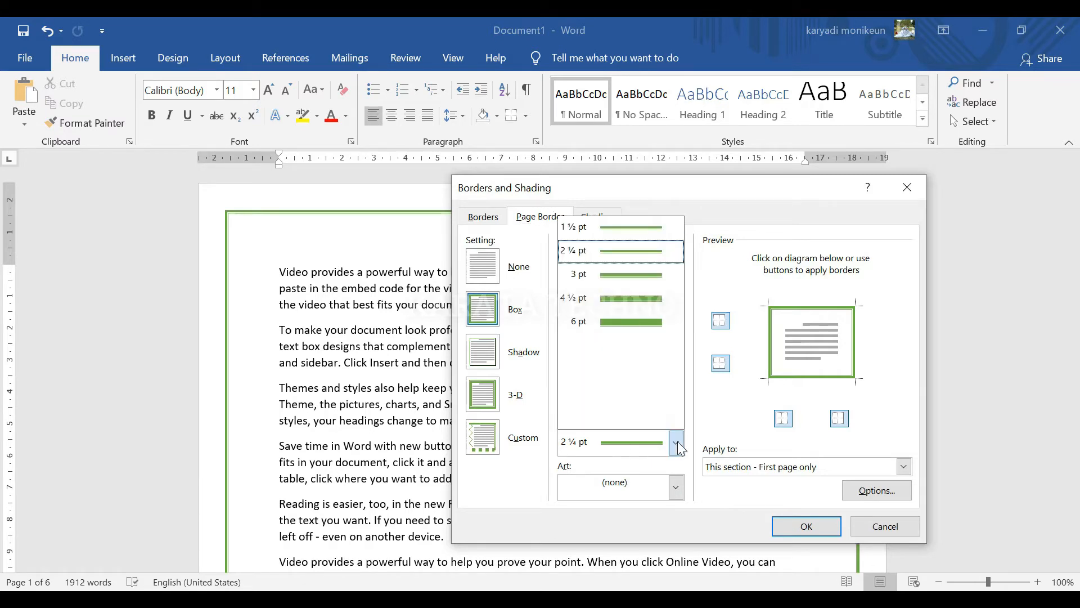
click(677, 441)
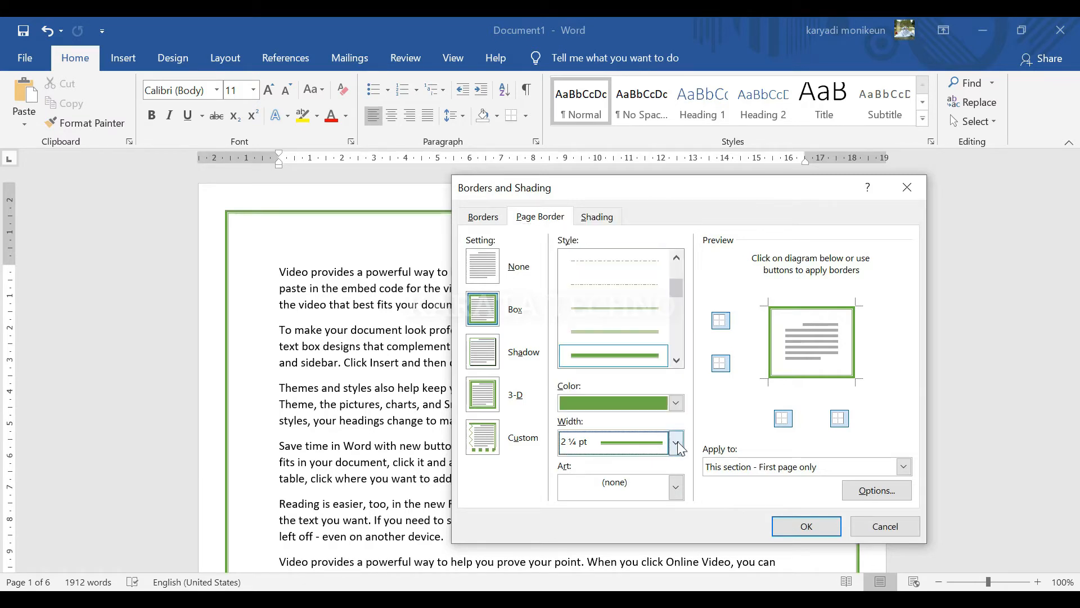
Browse the art borders, choose the patterned band with ornamental corner squares for the page border, and confirm
click(676, 488)
scroll(619, 417, down, 2)
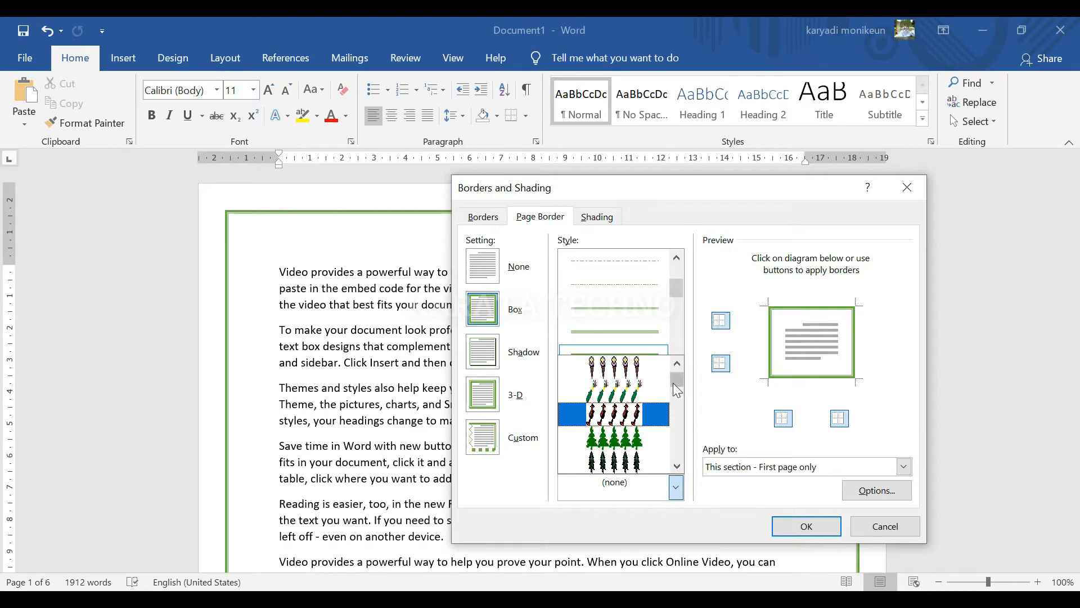
drag(675, 384, 681, 408)
click(629, 421)
scroll(632, 428, down, 3)
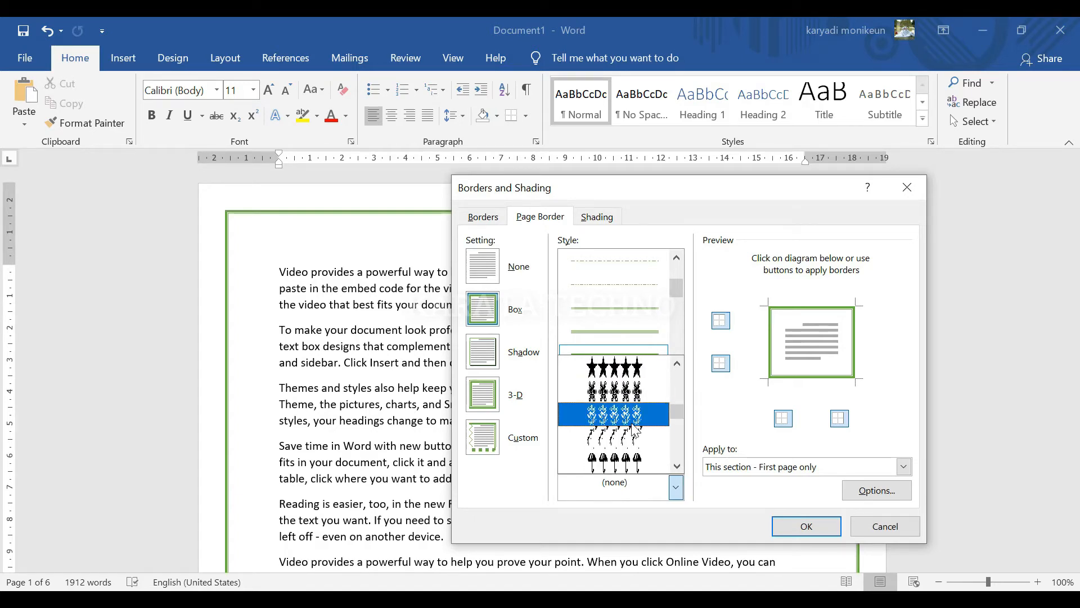
click(637, 432)
scroll(637, 432, down, 3)
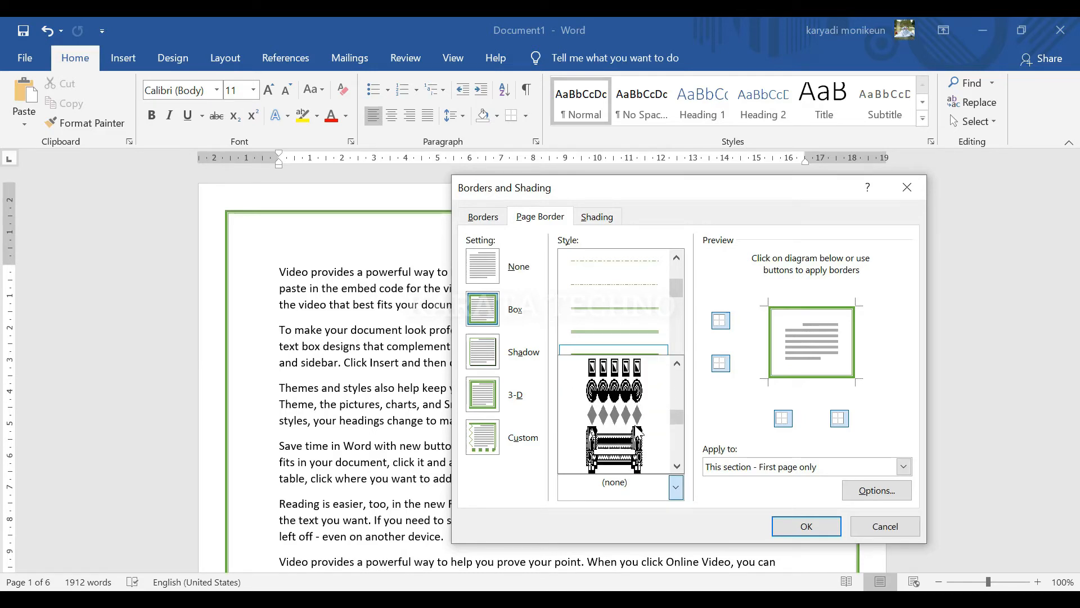
scroll(637, 431, down, 3)
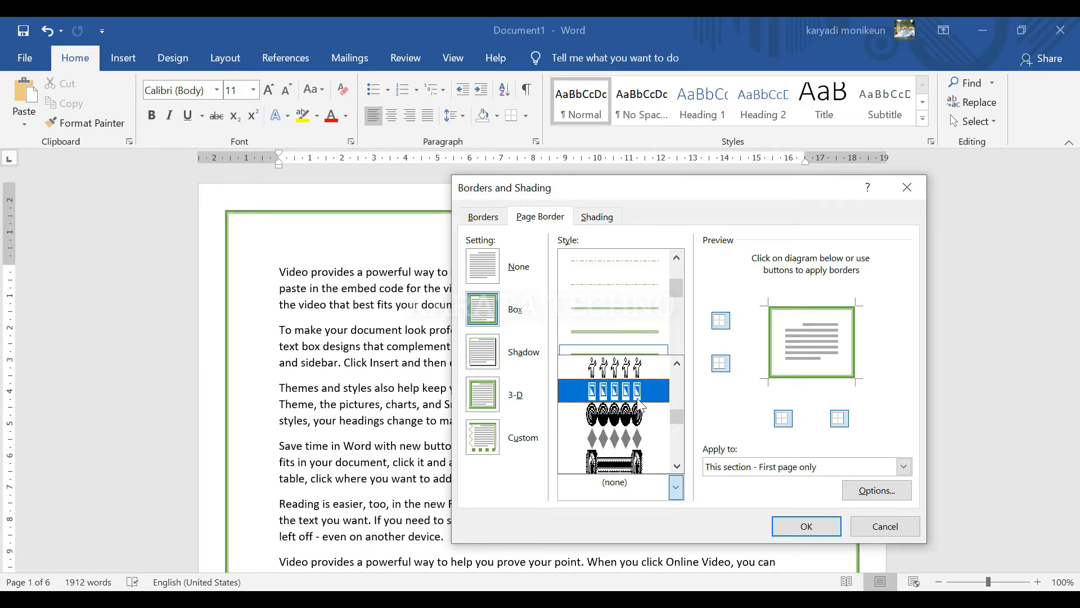
click(634, 419)
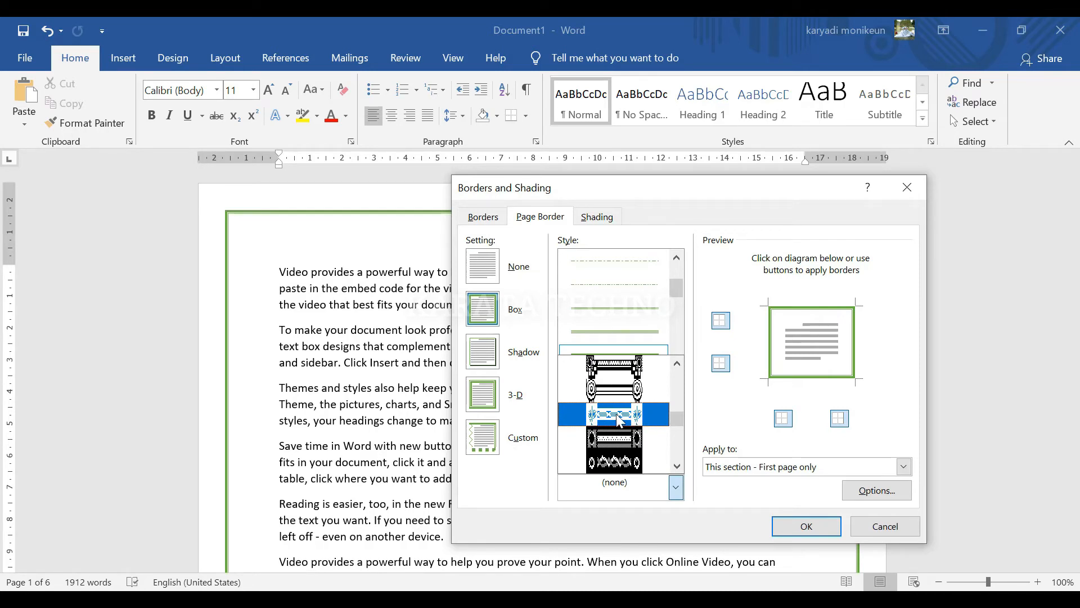
click(619, 419)
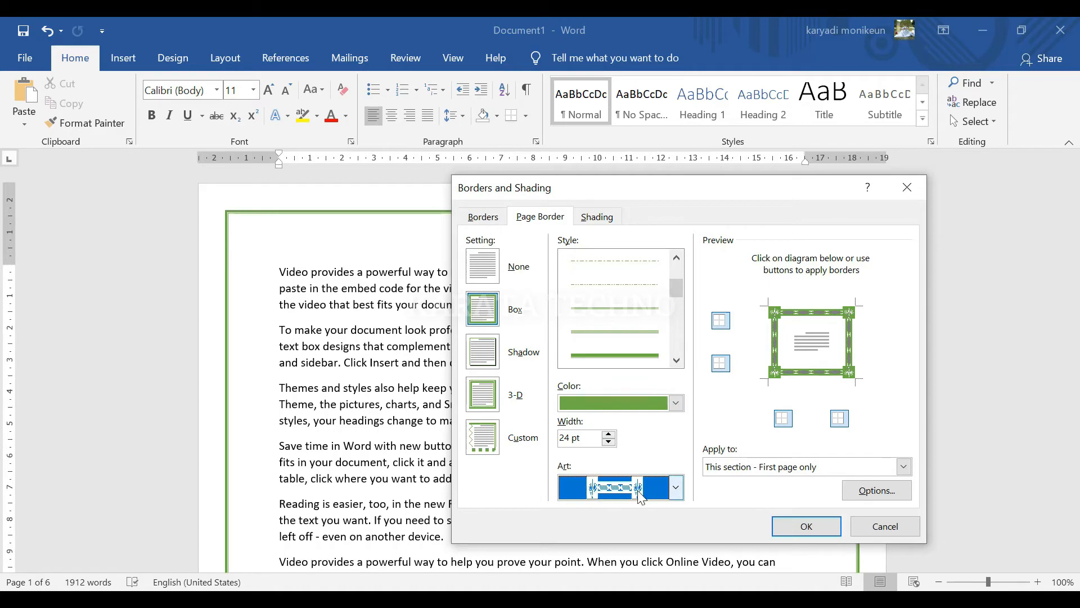
click(806, 527)
Apply the art page border to the whole document and check it on the first pages
scroll(614, 483, down, 15)
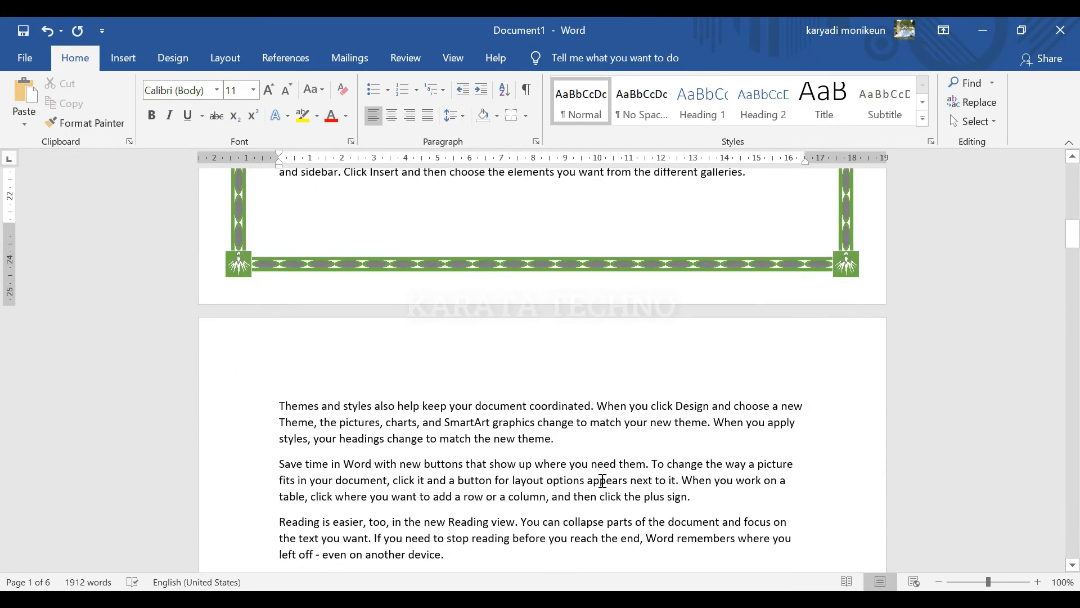
scroll(603, 481, up, 15)
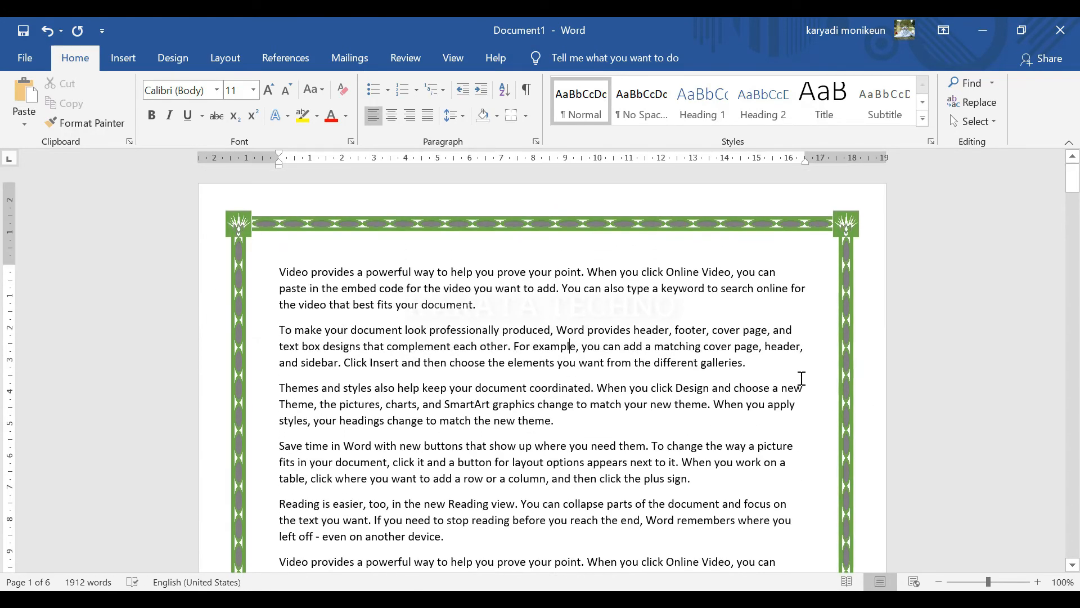
click(526, 116)
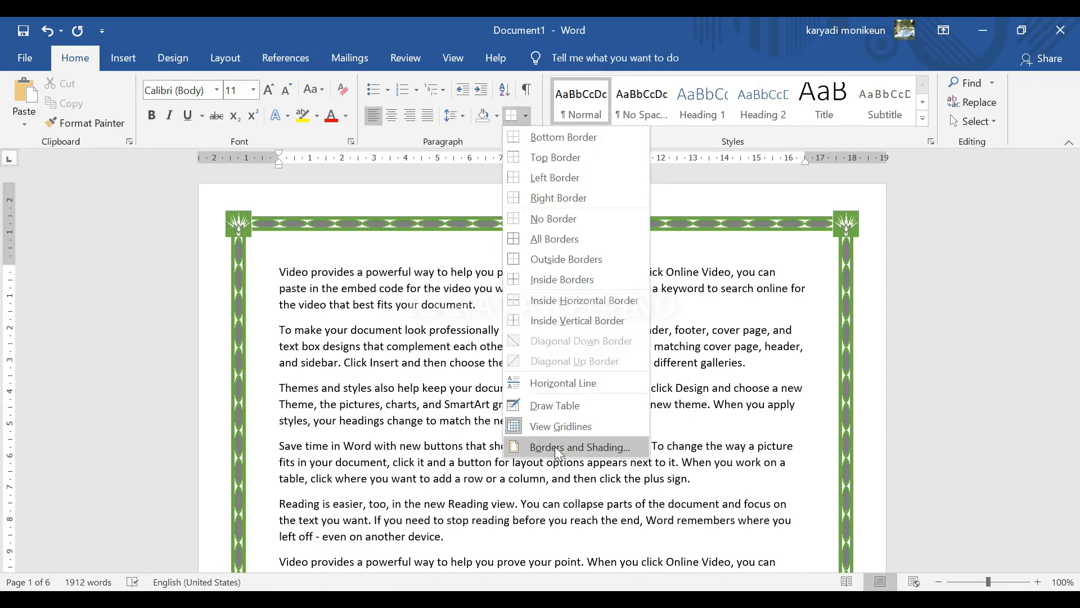
click(554, 446)
click(544, 220)
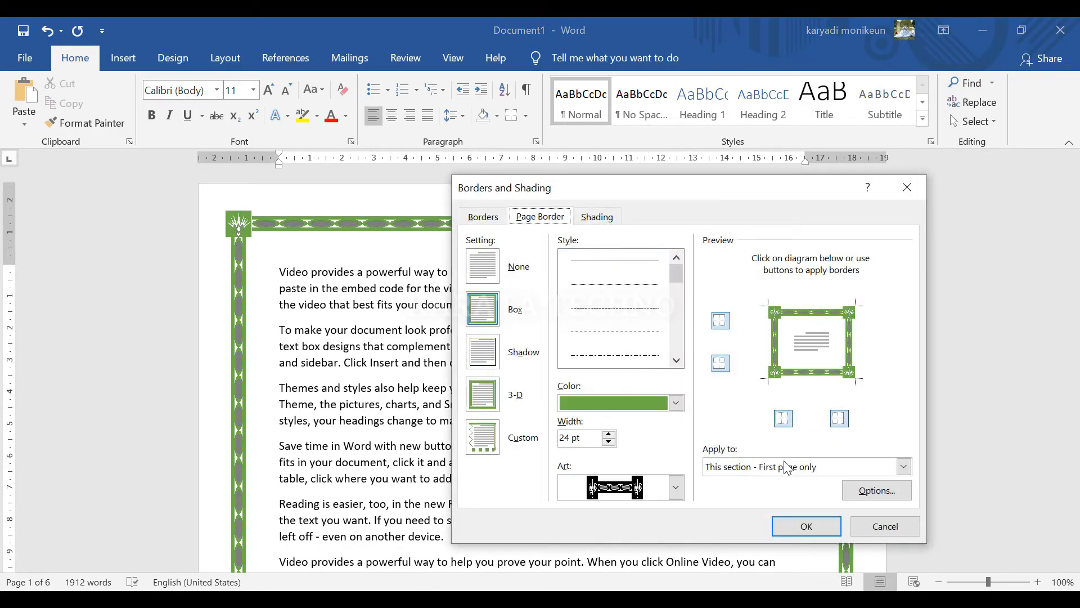
click(904, 466)
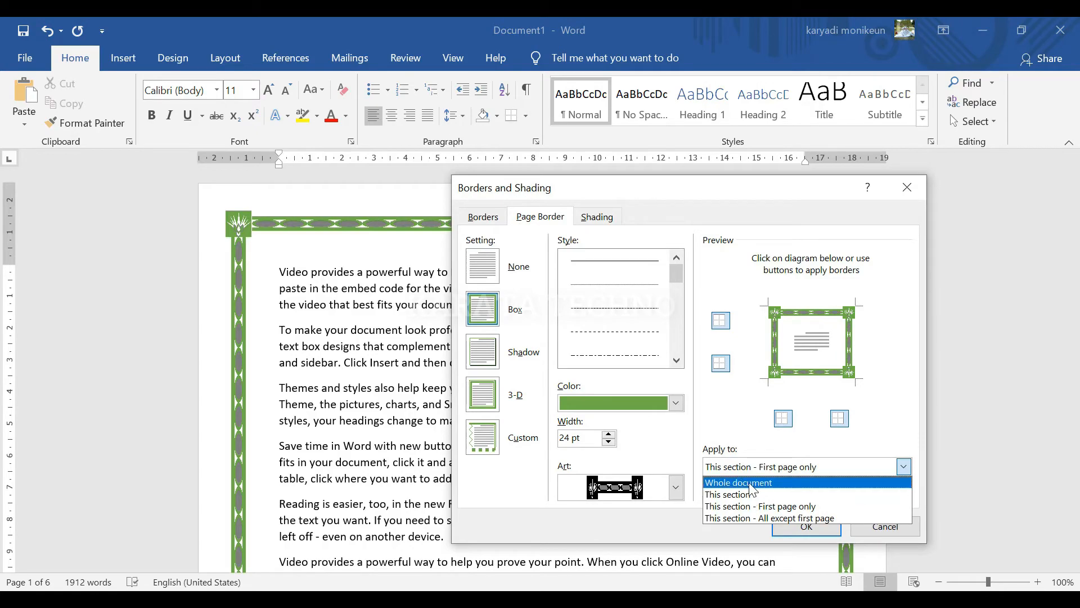
click(754, 483)
click(807, 526)
scroll(636, 394, down, 12)
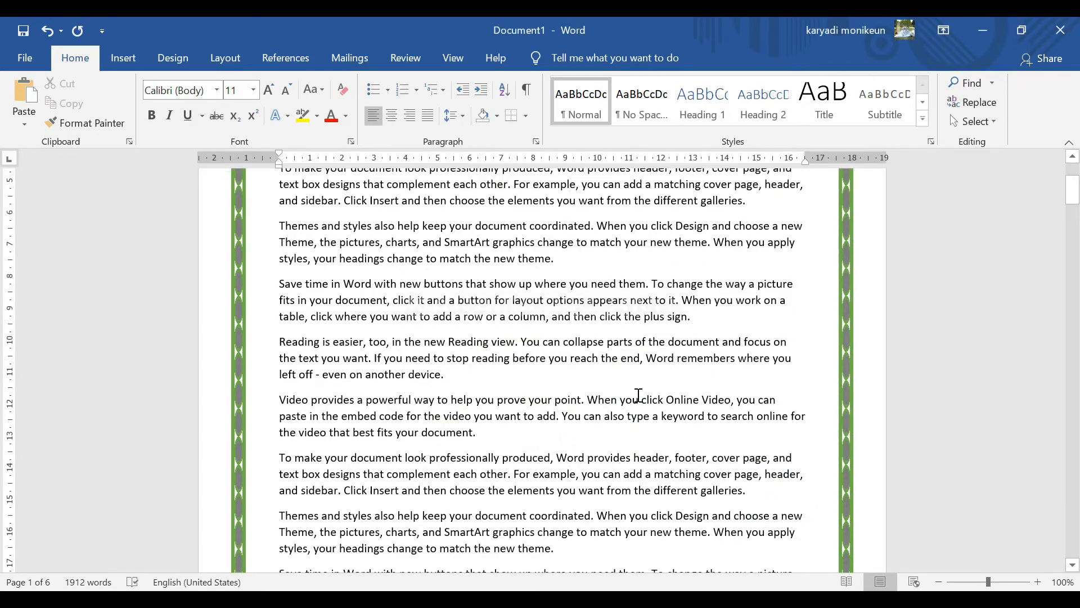
scroll(628, 392, down, 15)
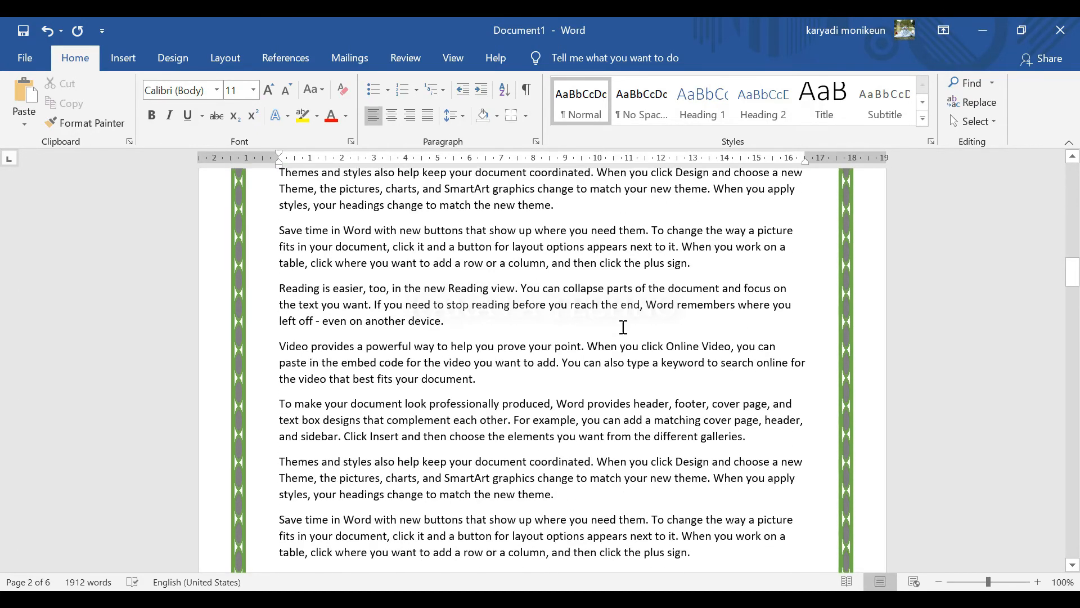
scroll(632, 325, up, 8)
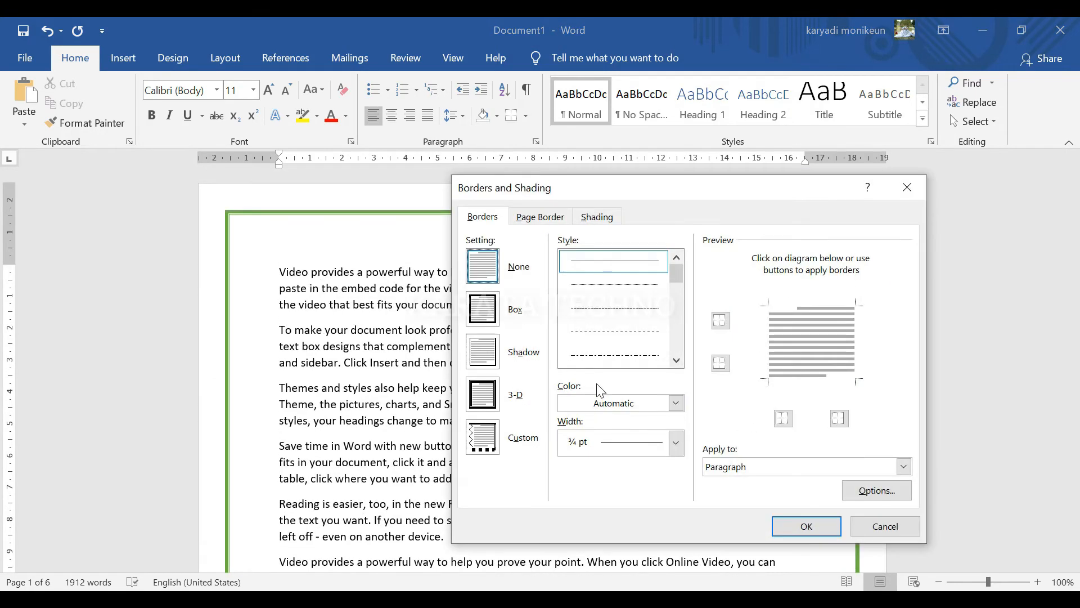
Review the page border settings and the shading settings, and close the dialog without changing anything
click(549, 223)
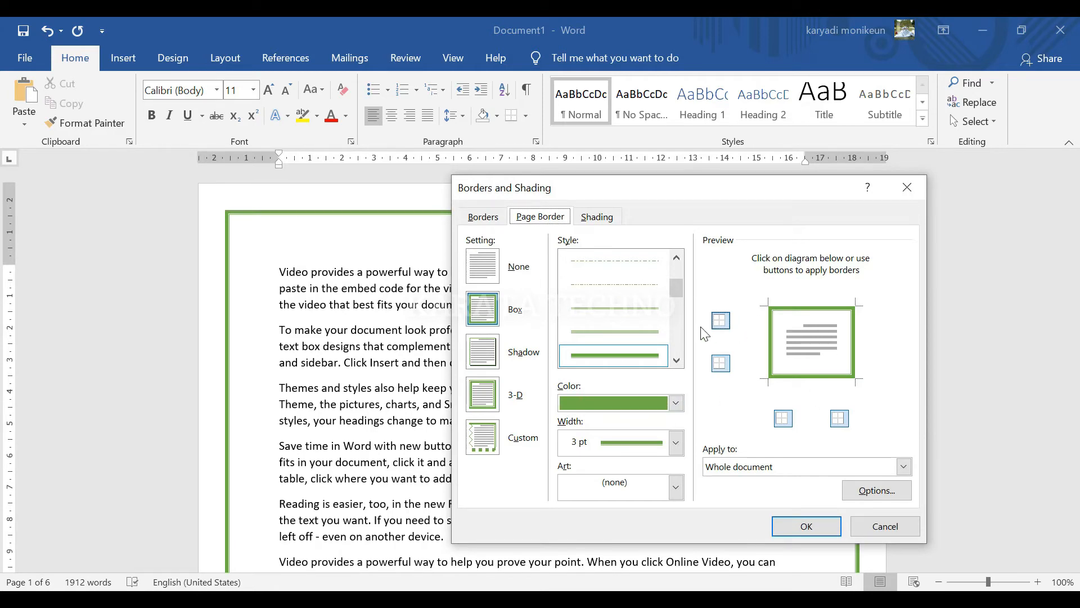
click(599, 218)
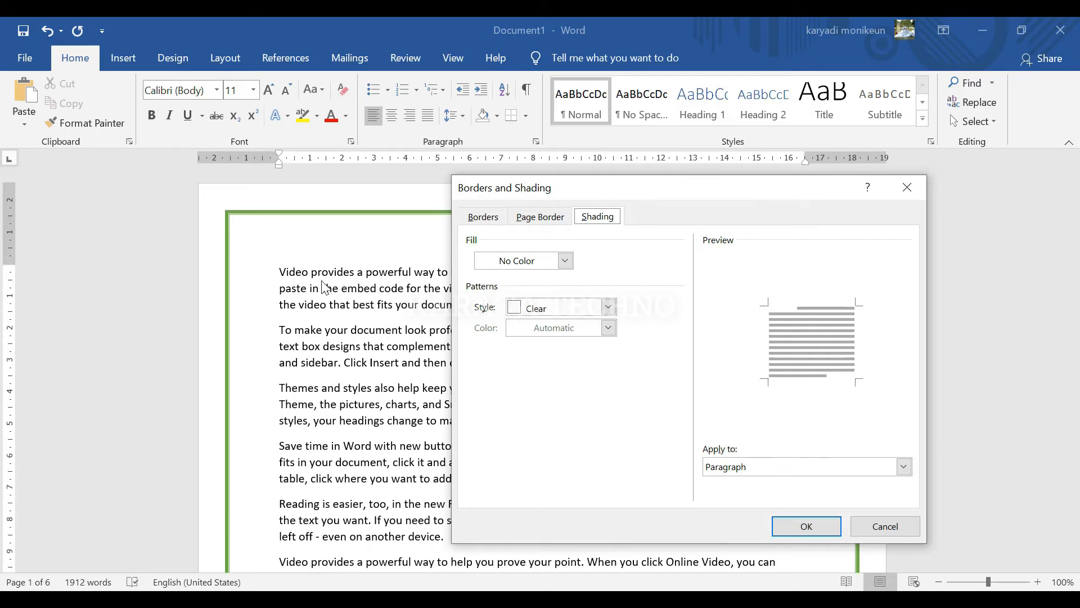
key(Escape)
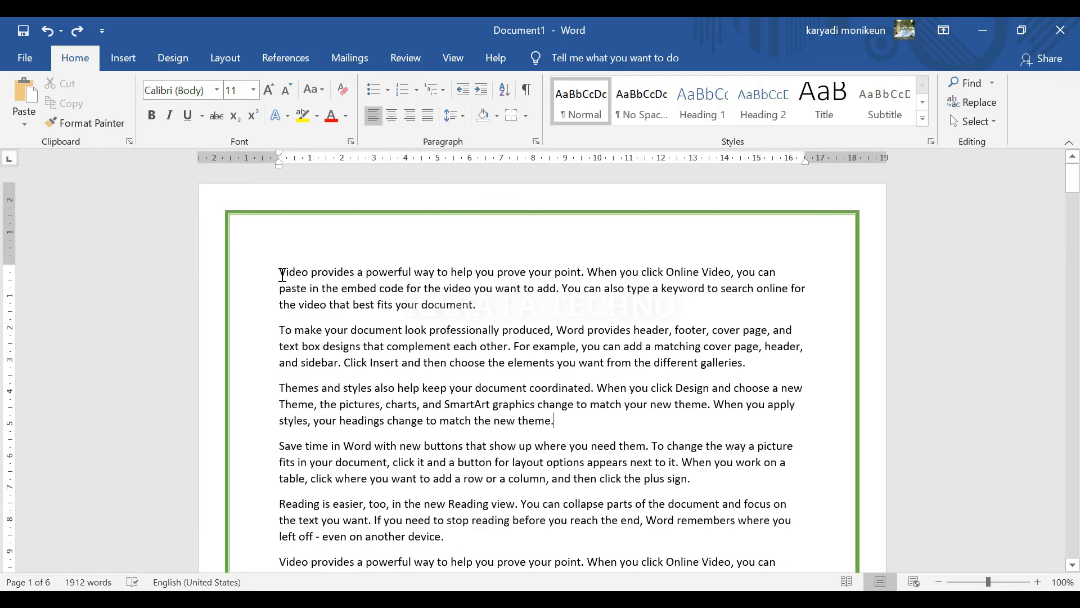
Shade the first three paragraphs of the document with a light blue fill, applied to Paragraph
drag(282, 274, 565, 423)
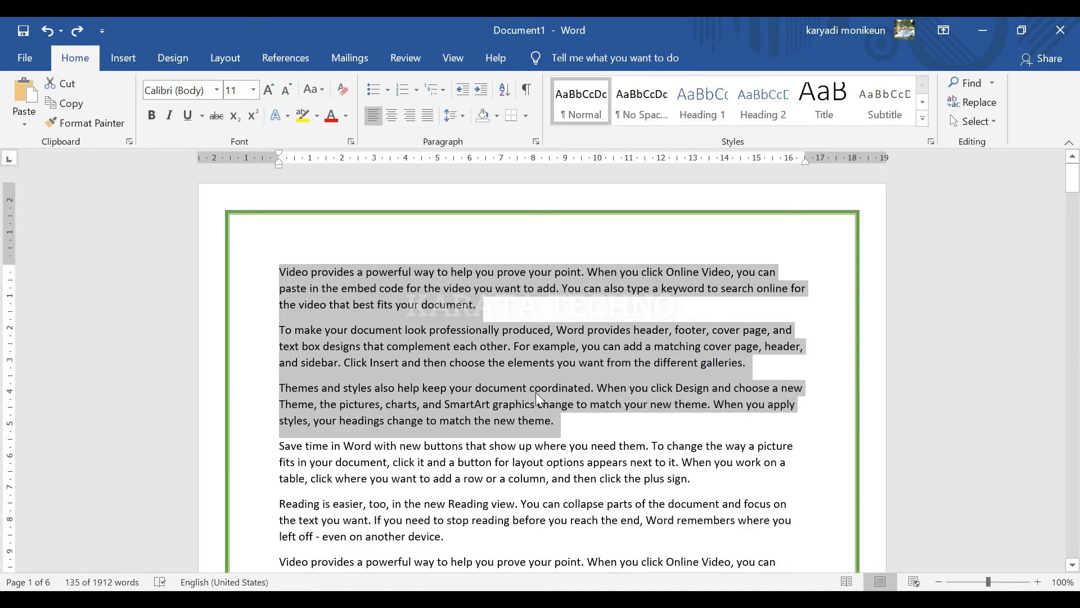
click(524, 116)
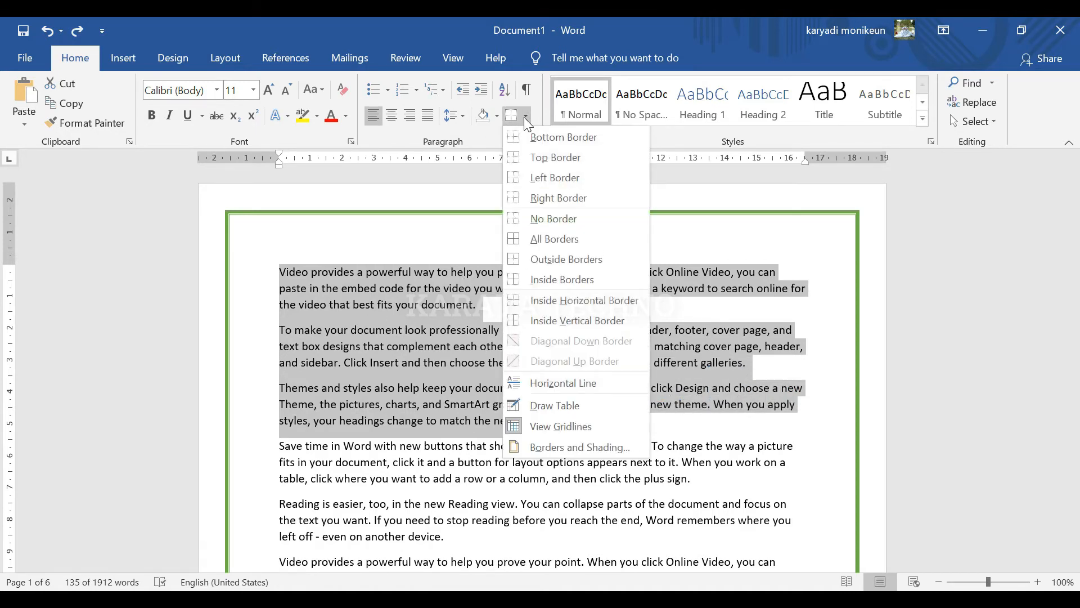
click(577, 447)
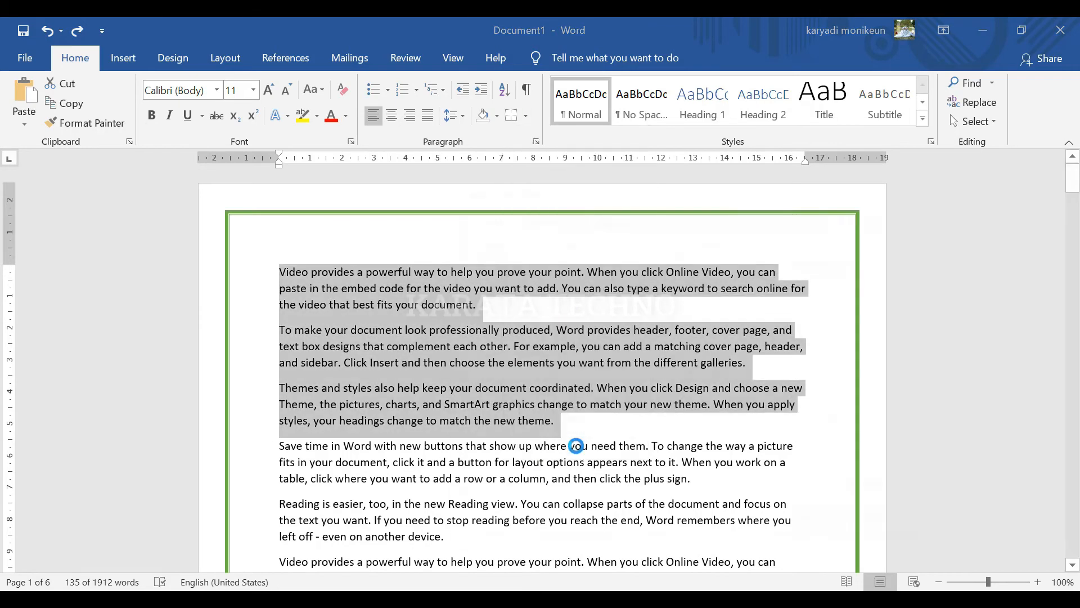
click(598, 216)
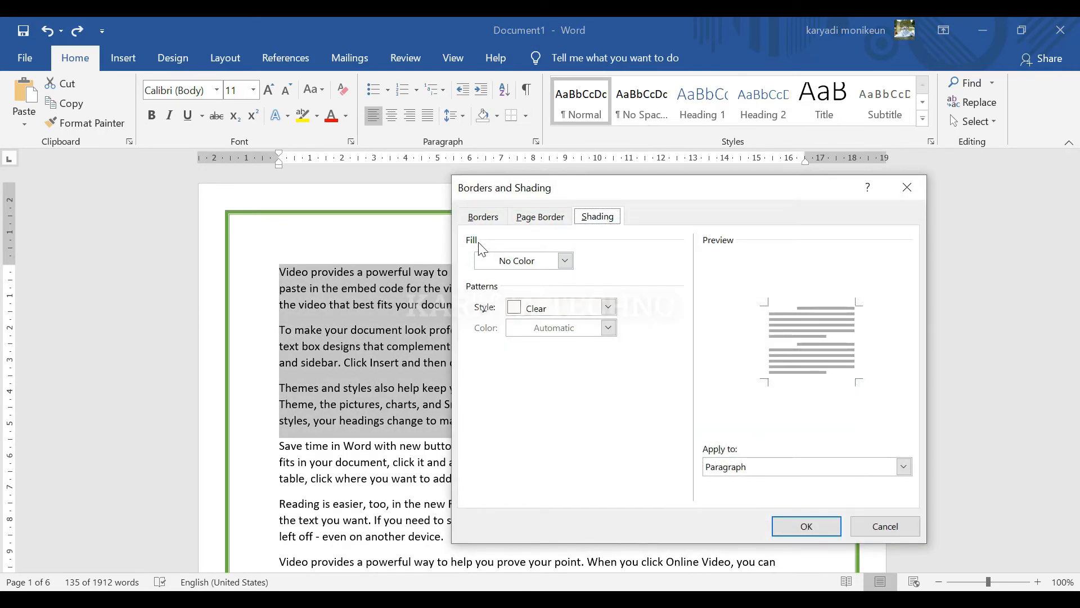
click(566, 261)
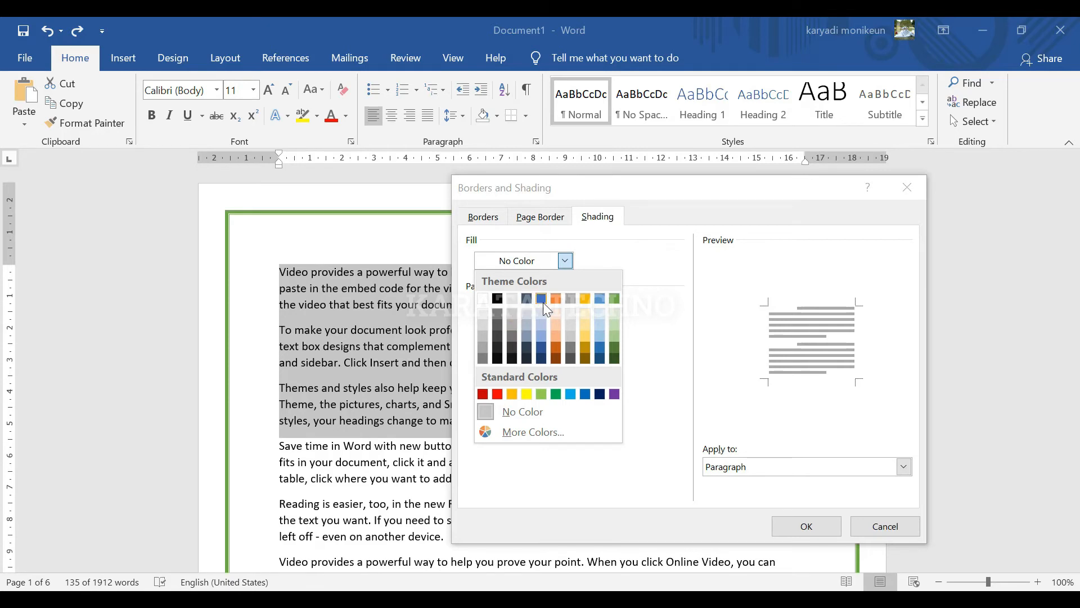
click(600, 325)
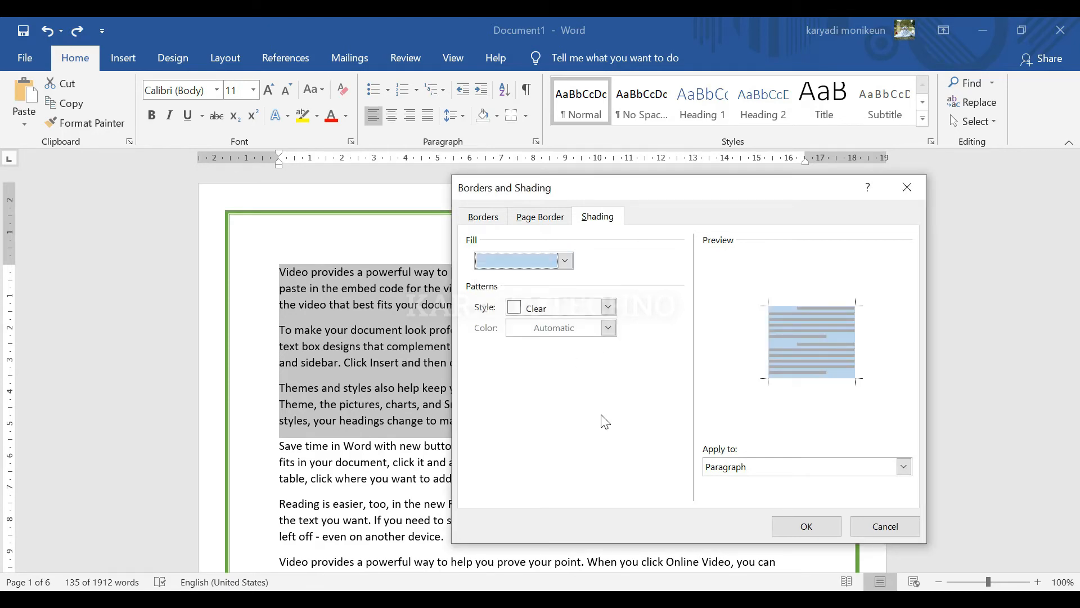
click(816, 525)
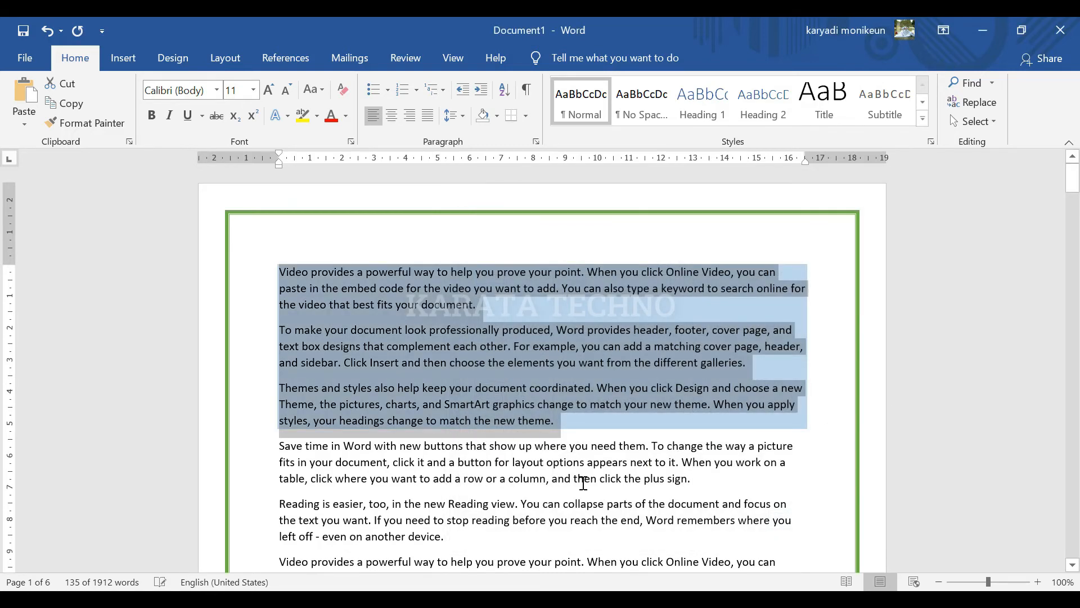
click(576, 479)
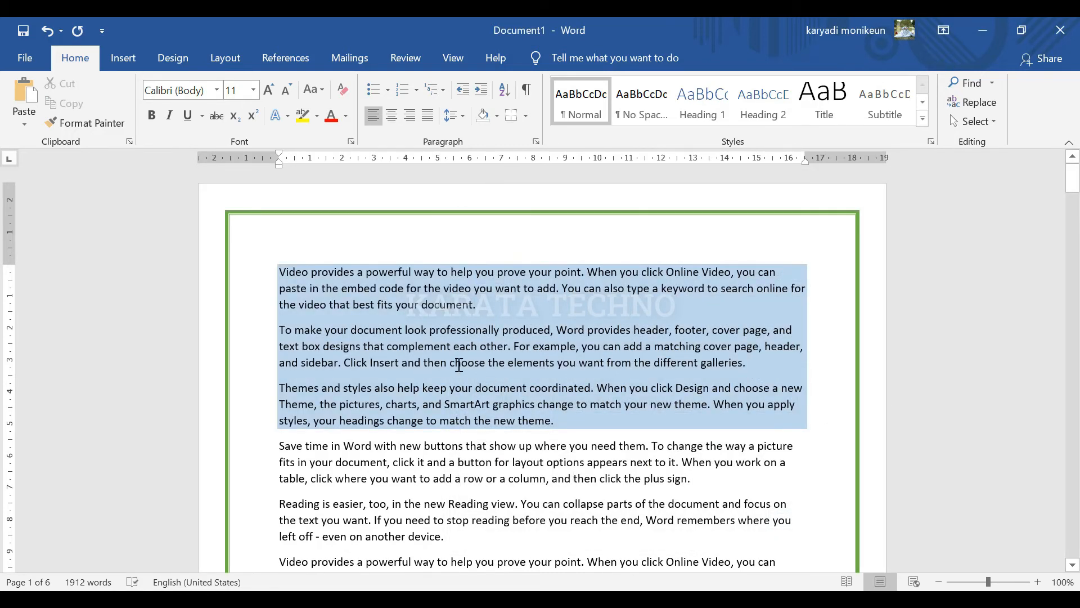
Add a 25% shading pattern in the theme's medium blue to the first three paragraphs
mouse_move(576, 421)
mouse_down()
mouse_move(472, 304)
mouse_move(285, 275)
mouse_up()
drag(586, 425, 281, 277)
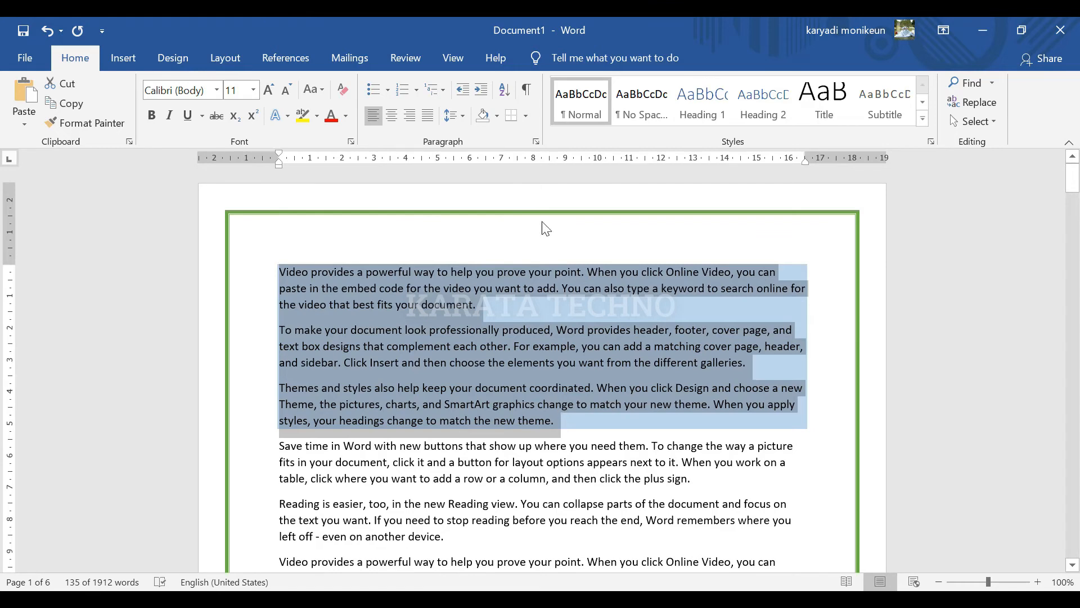
click(525, 116)
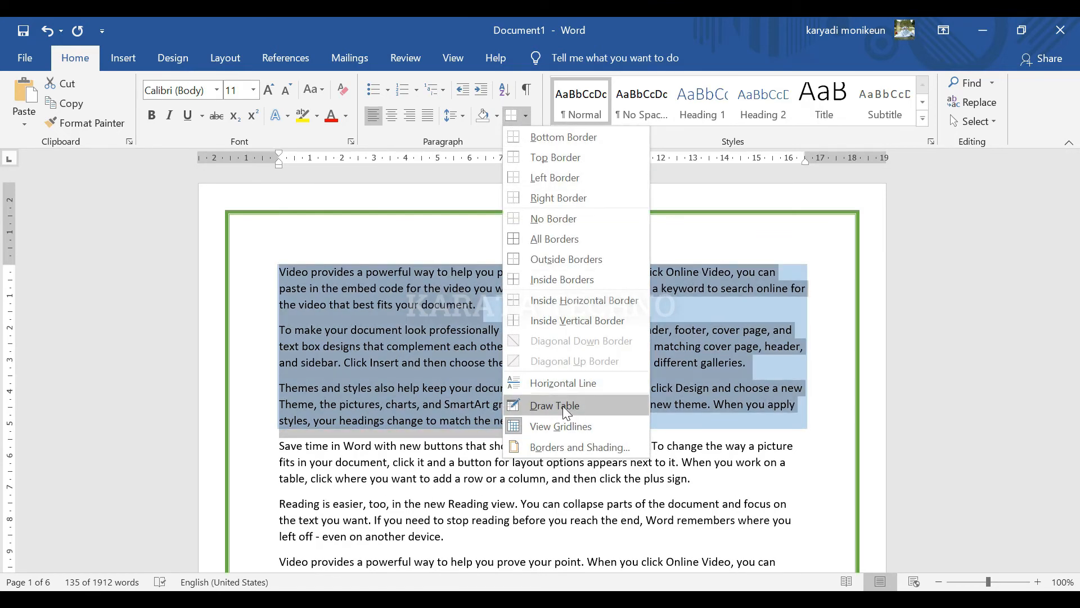
click(568, 447)
click(593, 218)
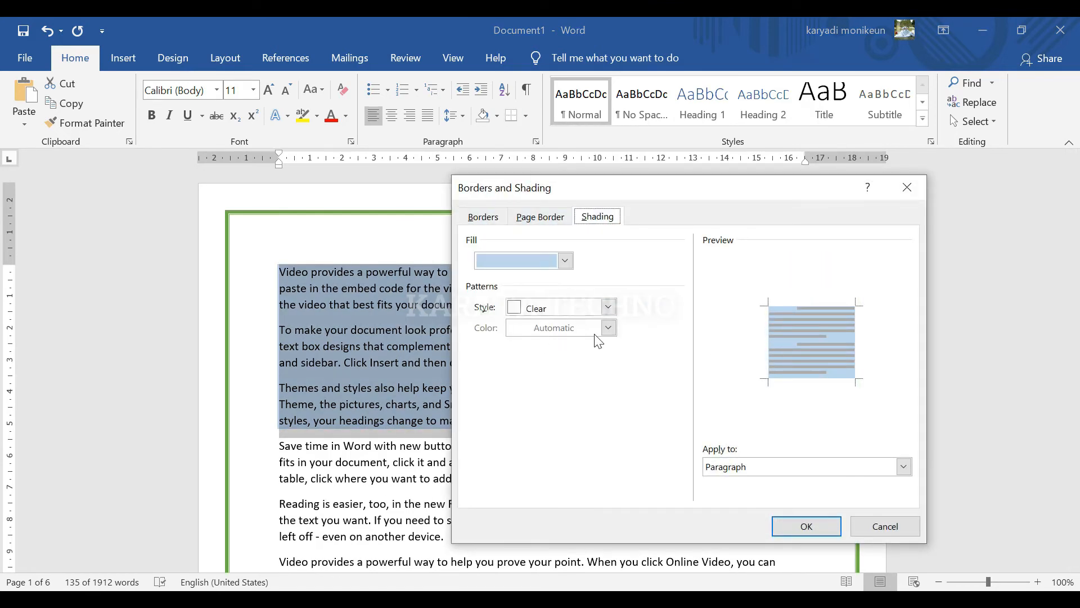
click(607, 307)
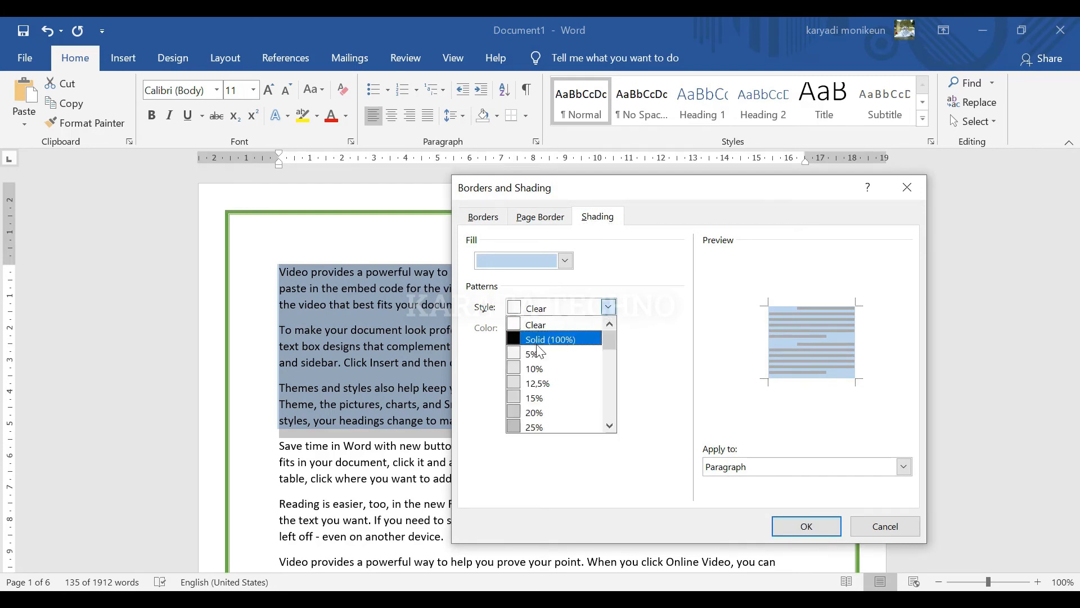
click(539, 428)
click(608, 328)
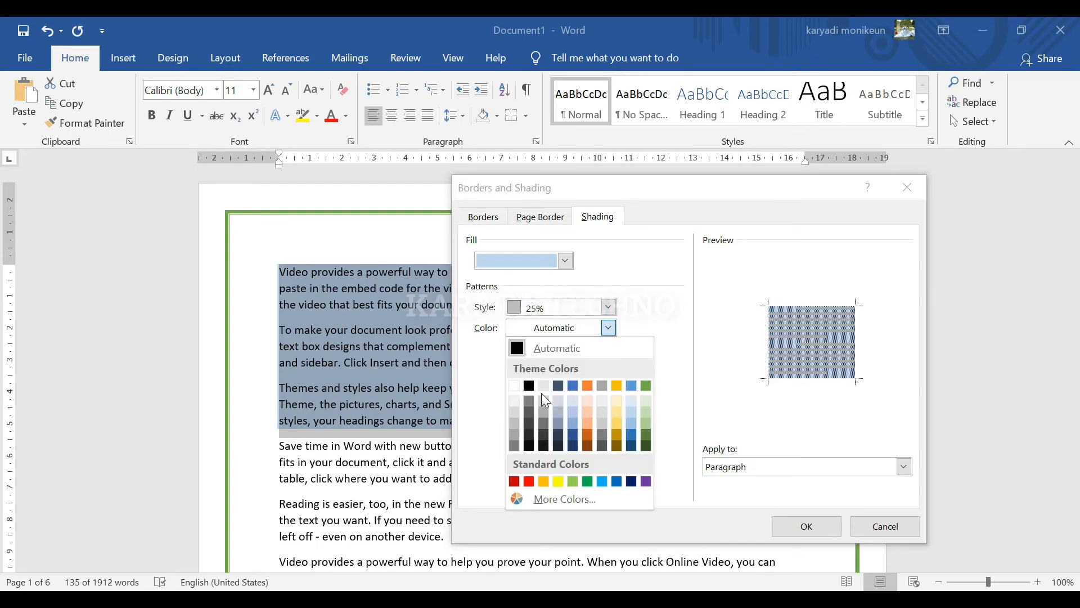
click(573, 386)
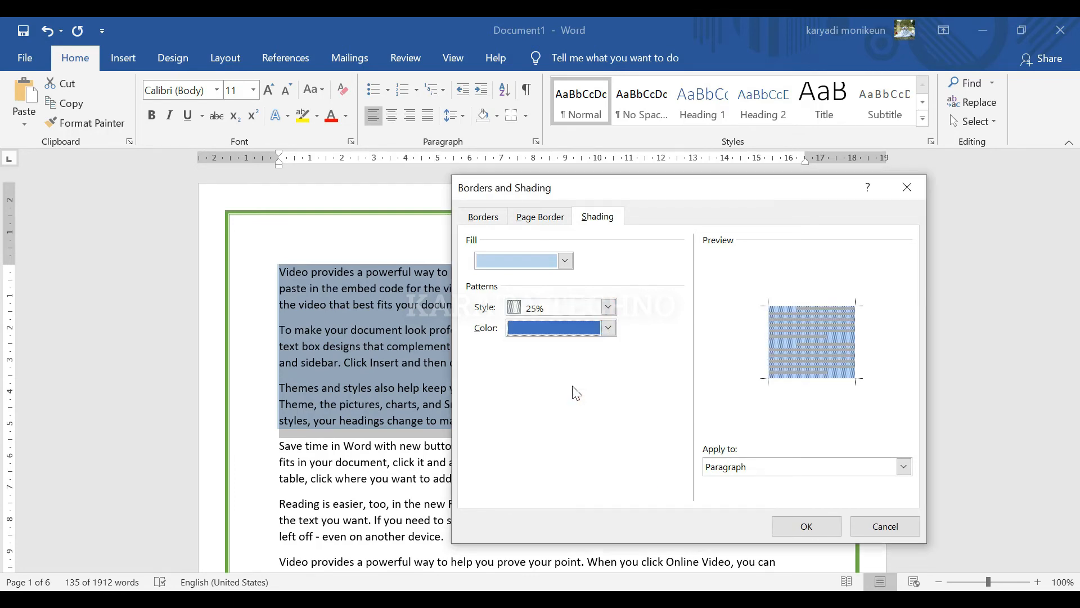
click(807, 526)
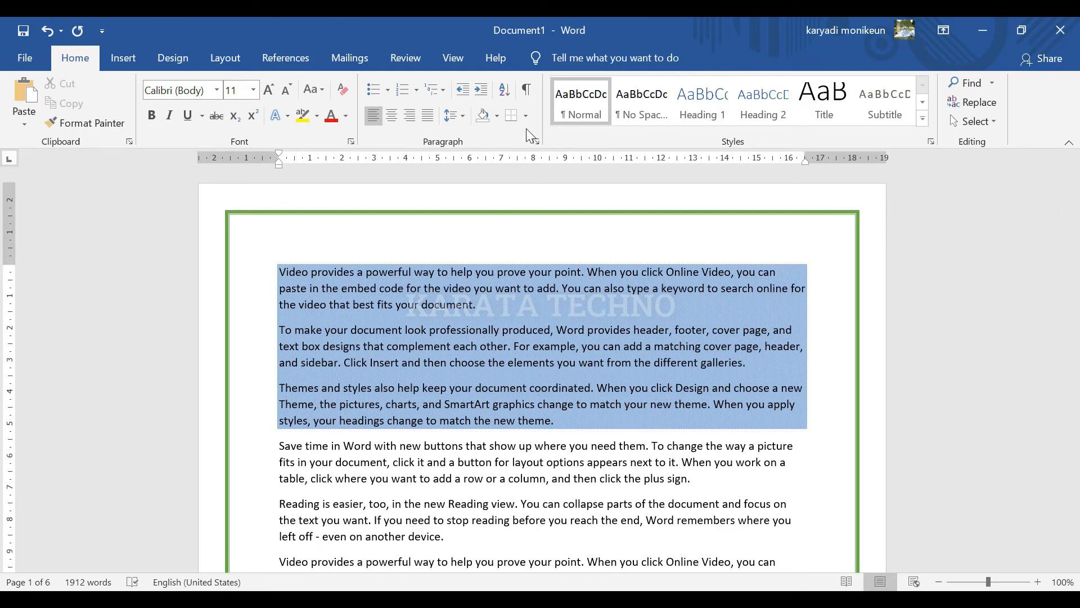
Change the shading pattern style of the first three paragraphs to Solid (100%)
drag(560, 423, 258, 264)
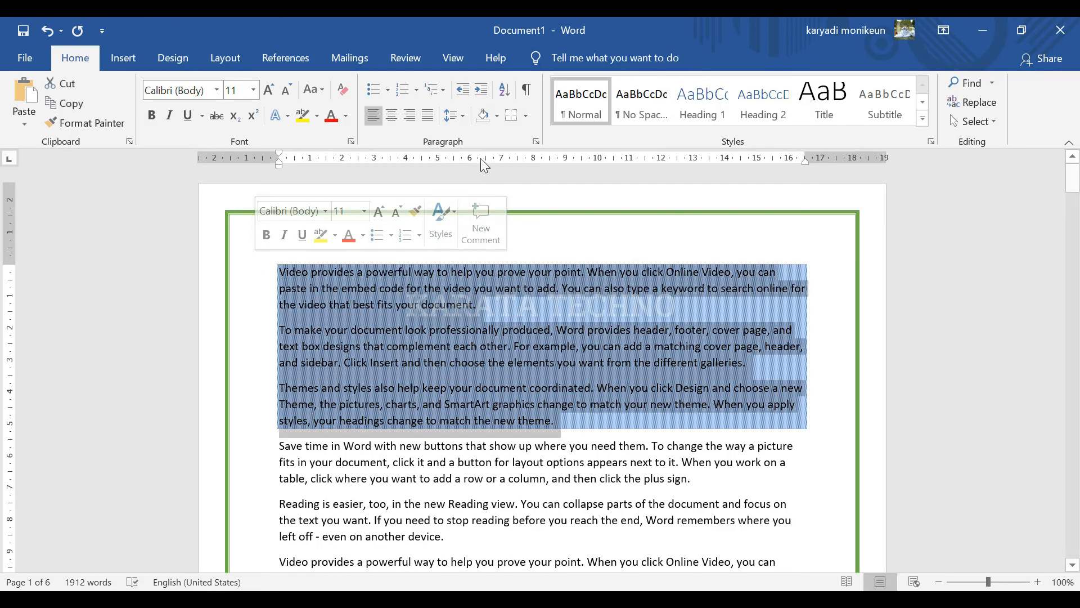
click(526, 116)
click(574, 454)
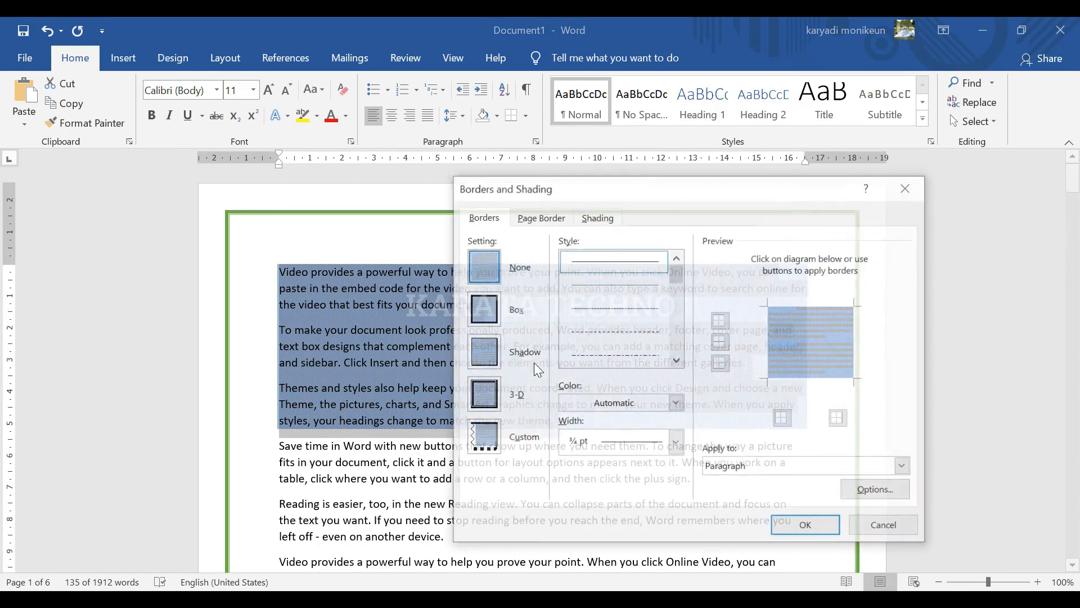
click(602, 218)
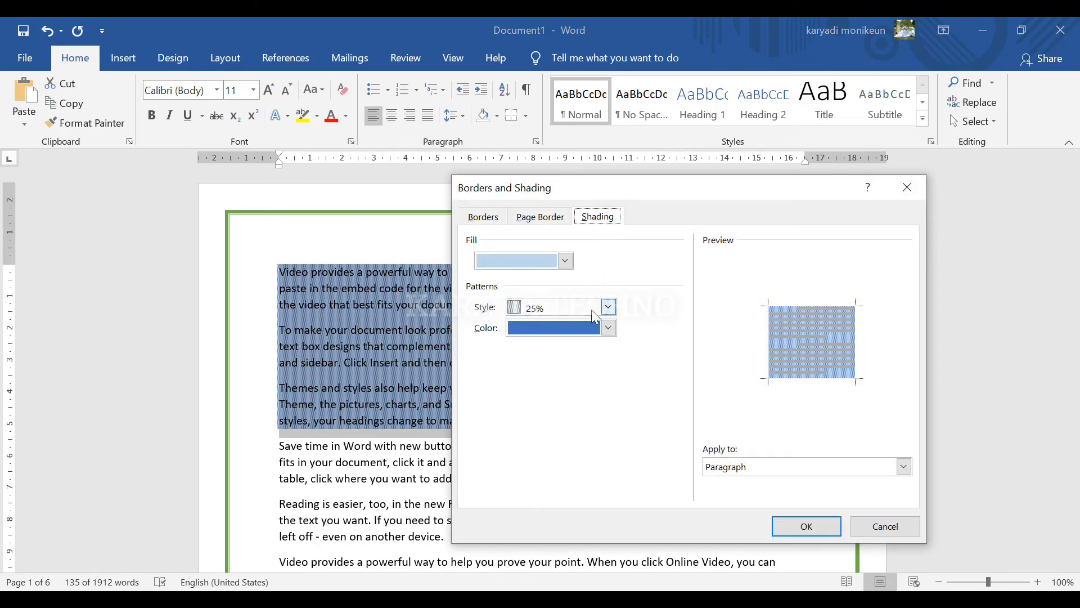
click(608, 307)
click(569, 340)
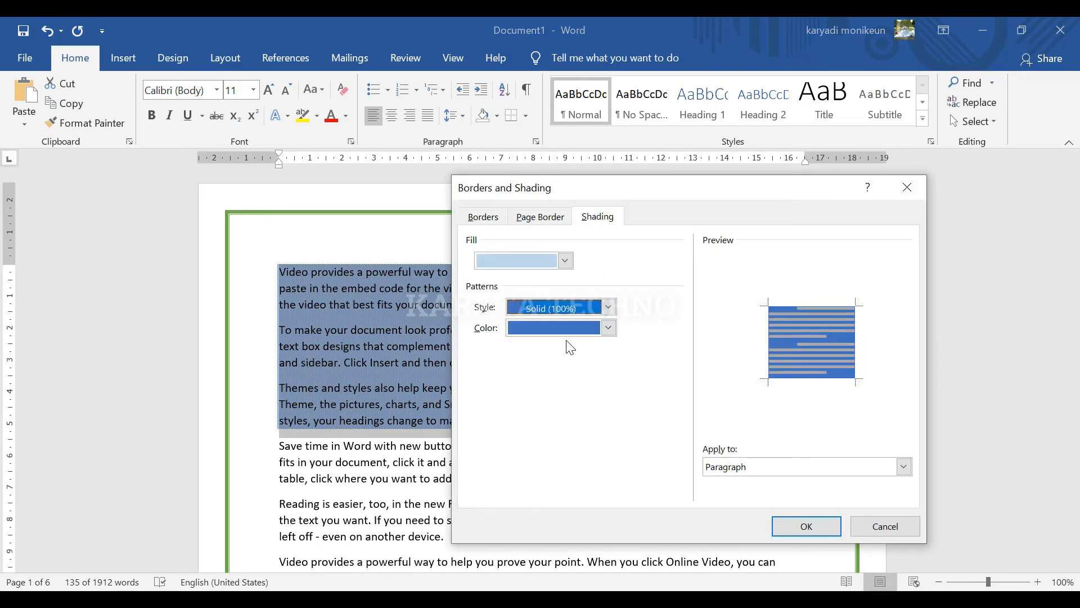
click(805, 526)
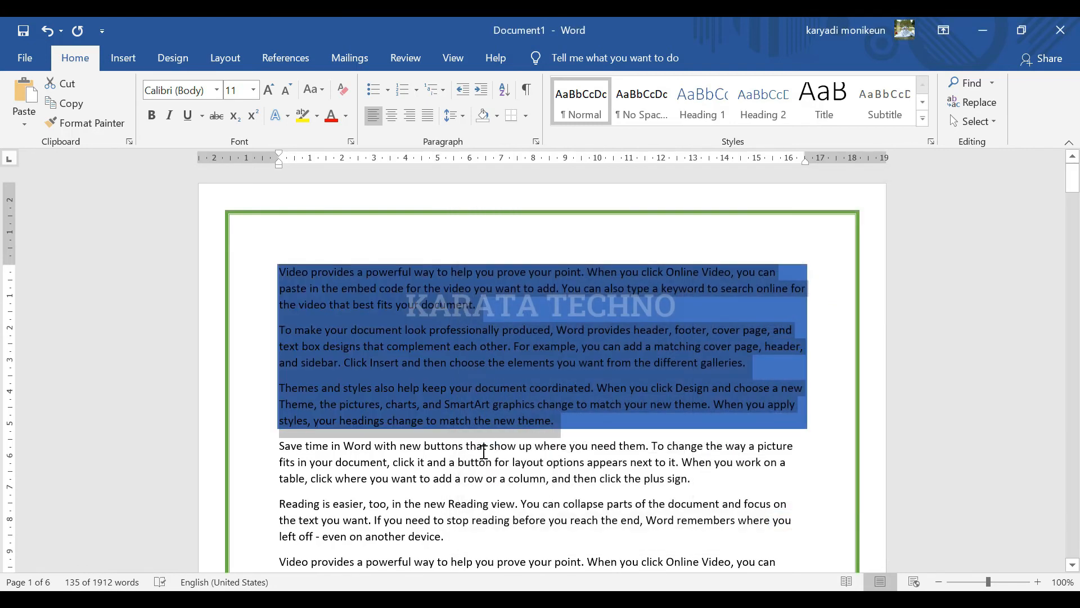
click(516, 347)
Change the shading pattern style of the first three paragraphs to 10%, applied to Paragraph
mouse_move(573, 427)
mouse_down()
mouse_move(290, 345)
mouse_move(269, 274)
mouse_up()
click(526, 115)
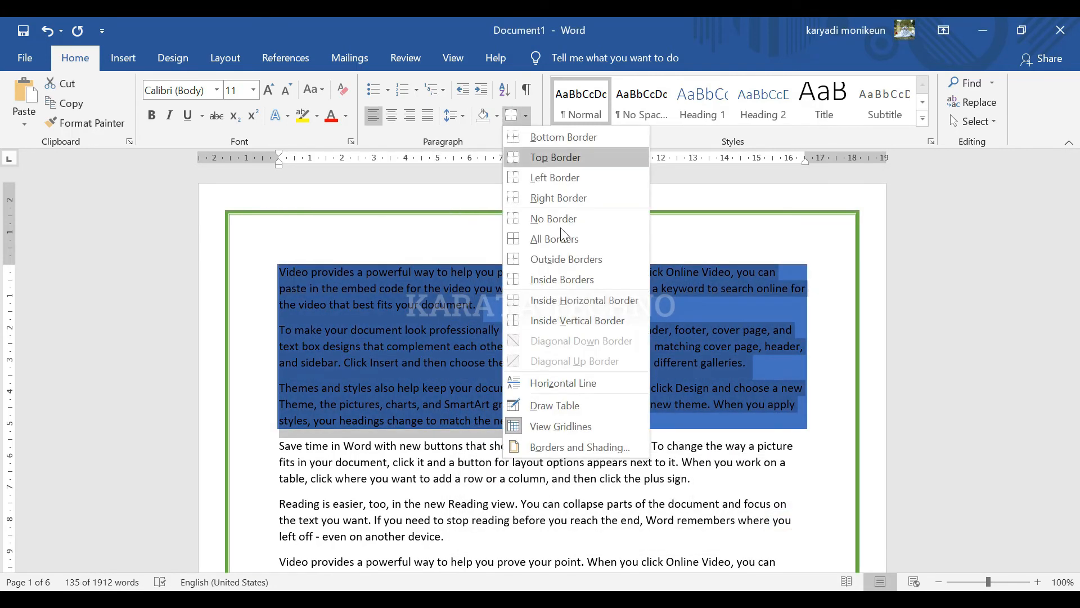
click(579, 447)
click(595, 218)
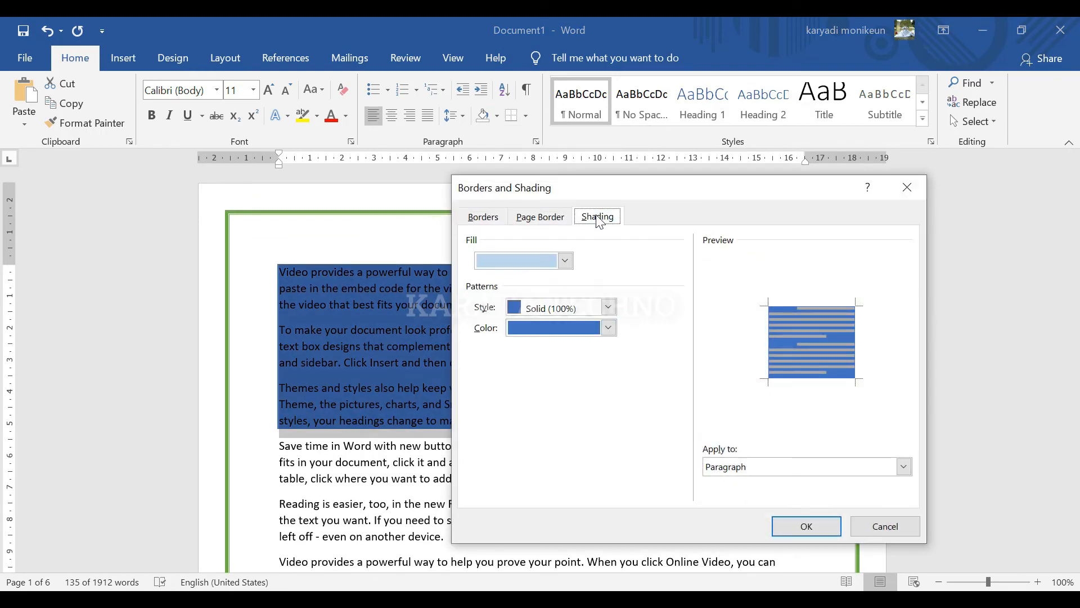
click(609, 307)
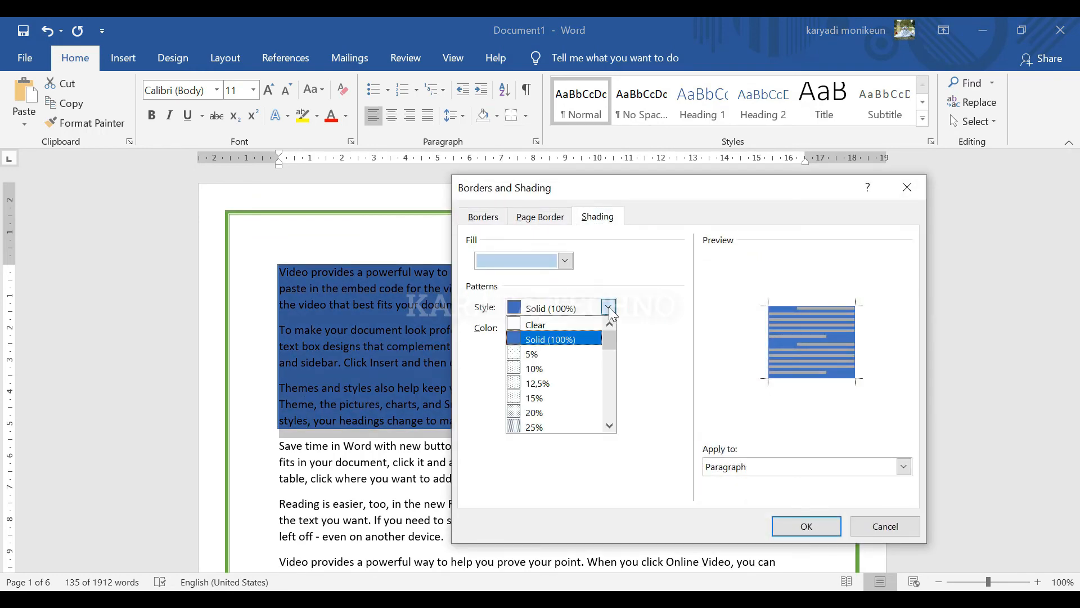
click(610, 308)
click(609, 308)
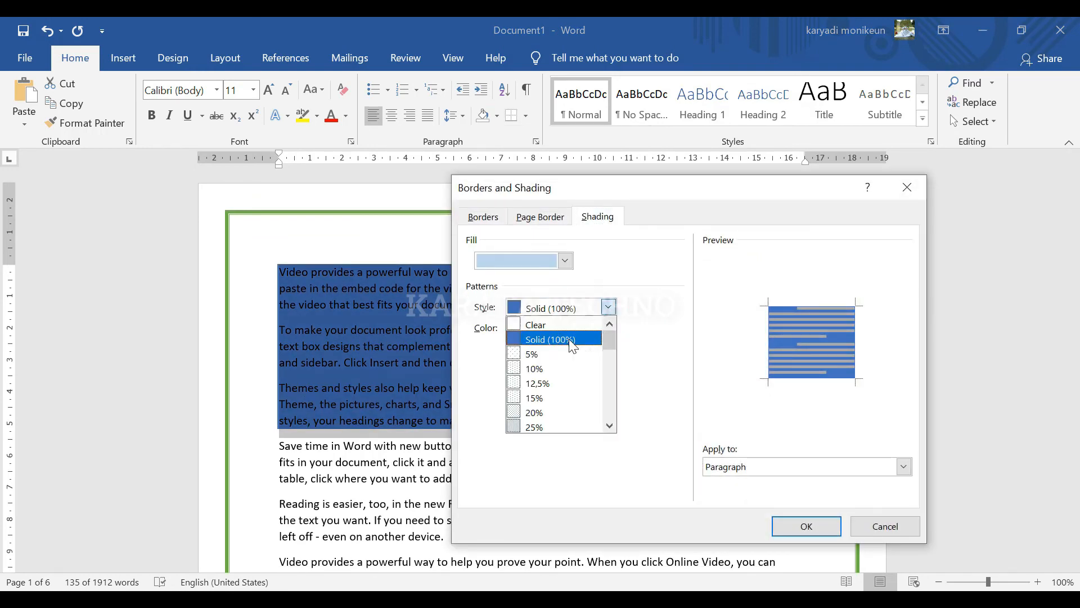
click(550, 368)
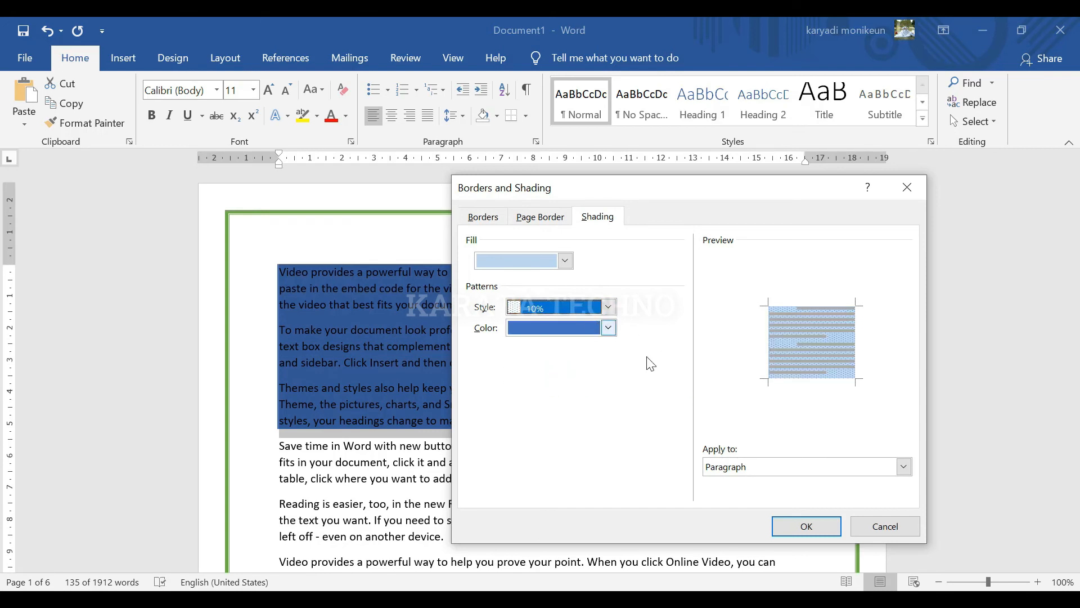
click(794, 530)
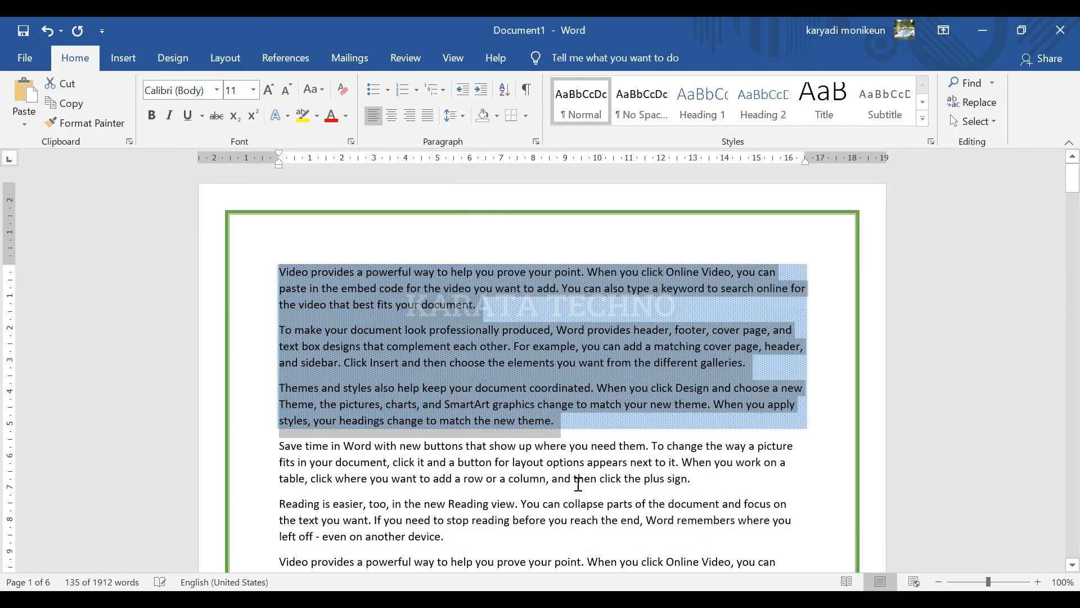
click(578, 479)
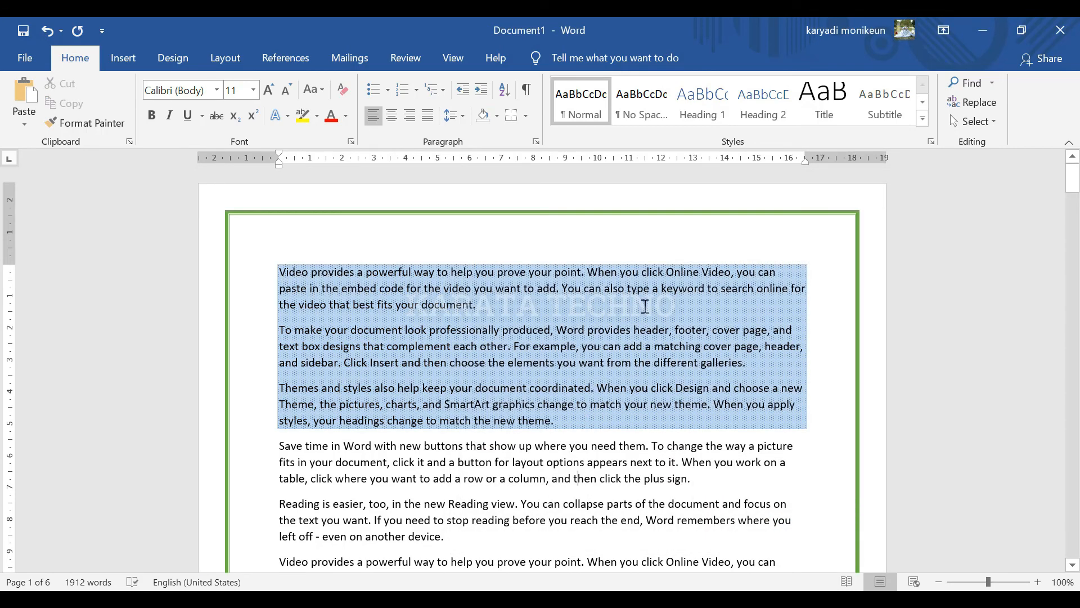
Open the page border settings and reposition the Borders and Shading dialog over the middle of the page
mouse_move(556, 421)
mouse_down()
mouse_move(352, 341)
mouse_move(277, 273)
mouse_up()
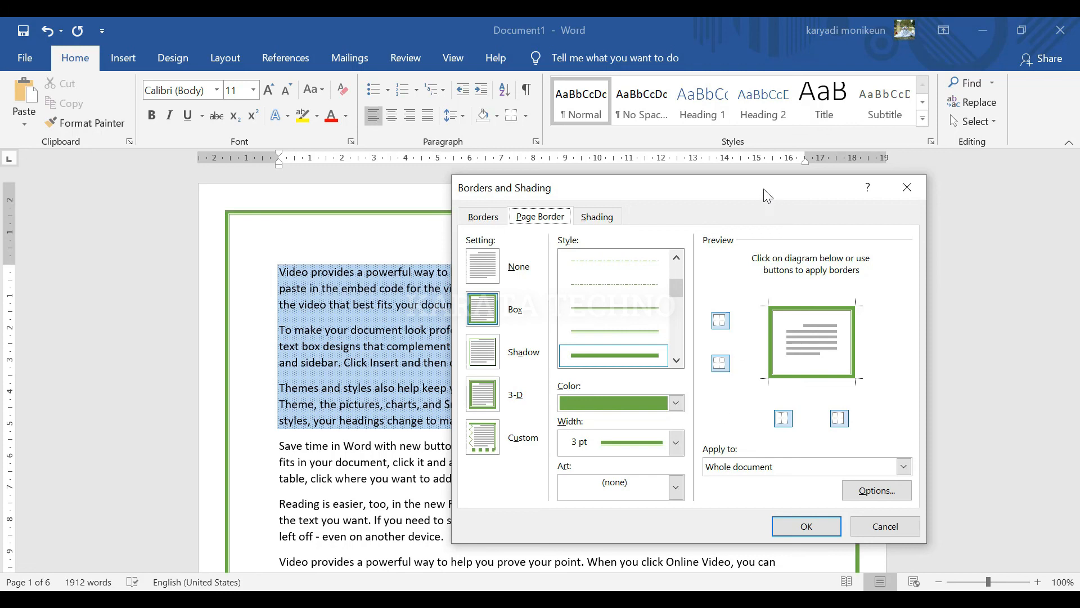
mouse_move(764, 190)
mouse_down()
mouse_move(632, 193)
mouse_move(634, 233)
mouse_up()
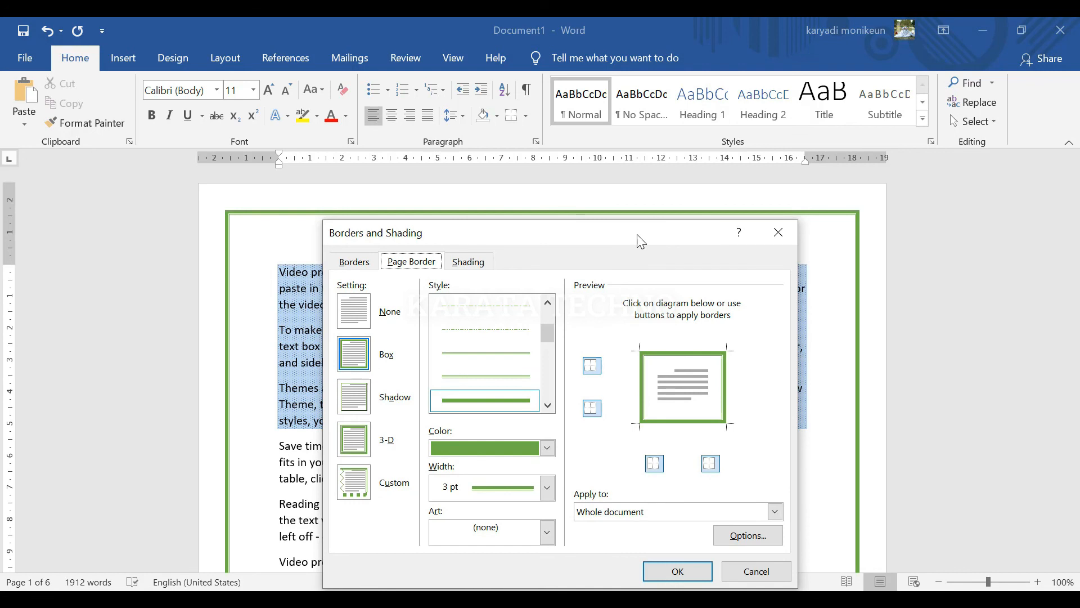
drag(637, 234, 627, 188)
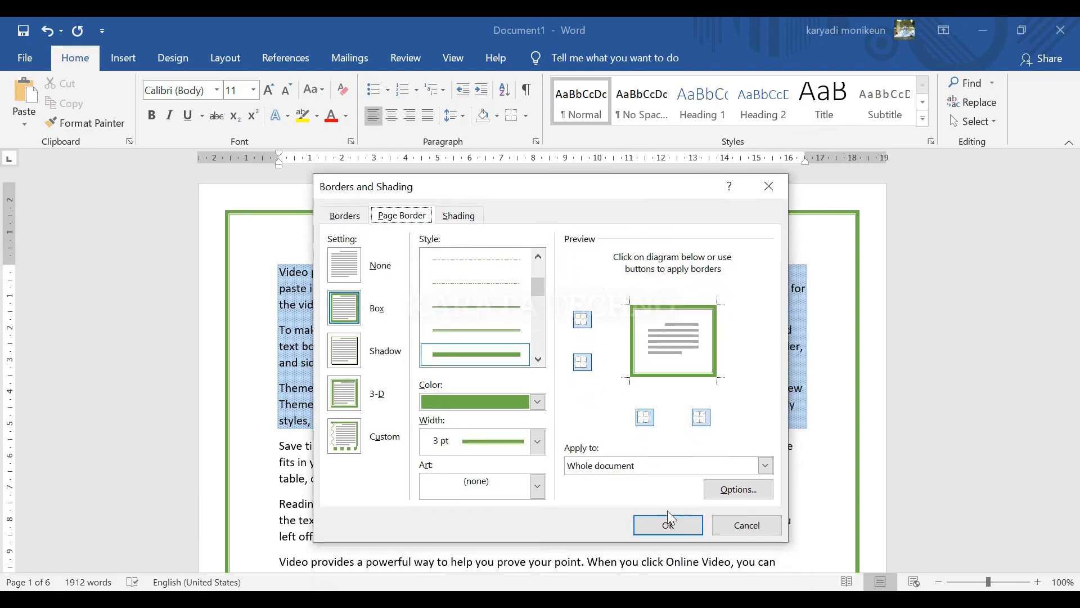